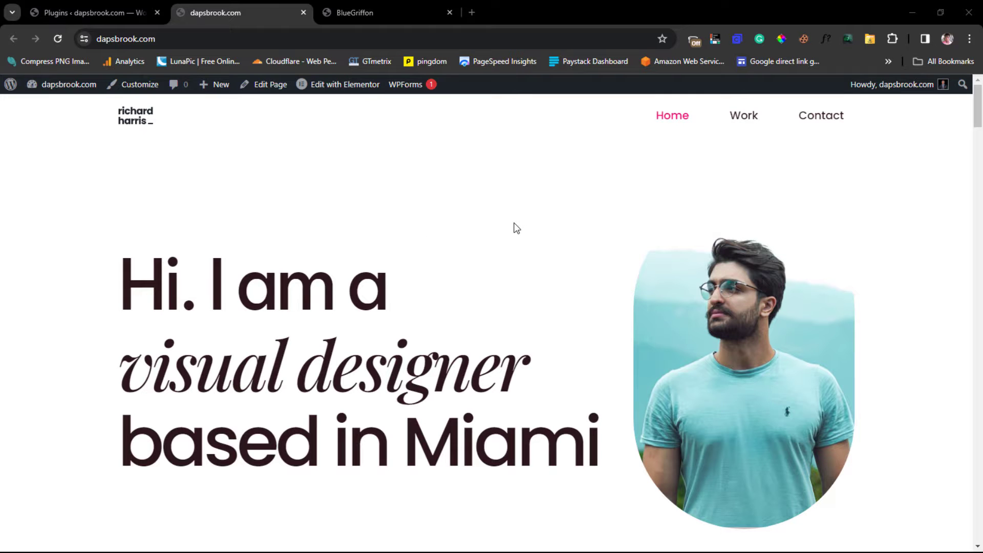
# Step: Reload the dapsbrook.com home page, and open WP File Manager from the site's WordPress admin
pyautogui.scroll(-10, 514, 229)
pyautogui.press('F5')
pyautogui.click(88, 15)
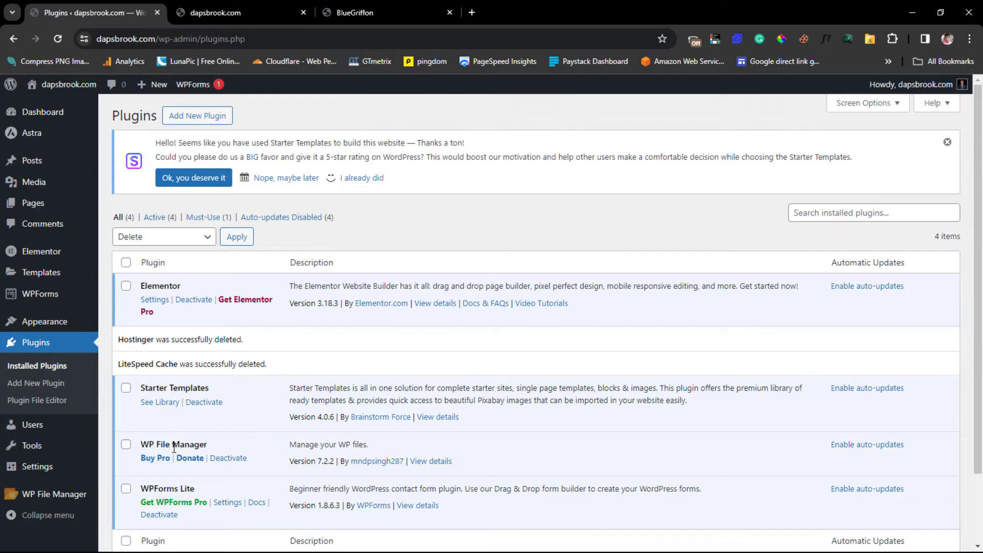
pyautogui.moveTo(24, 495)
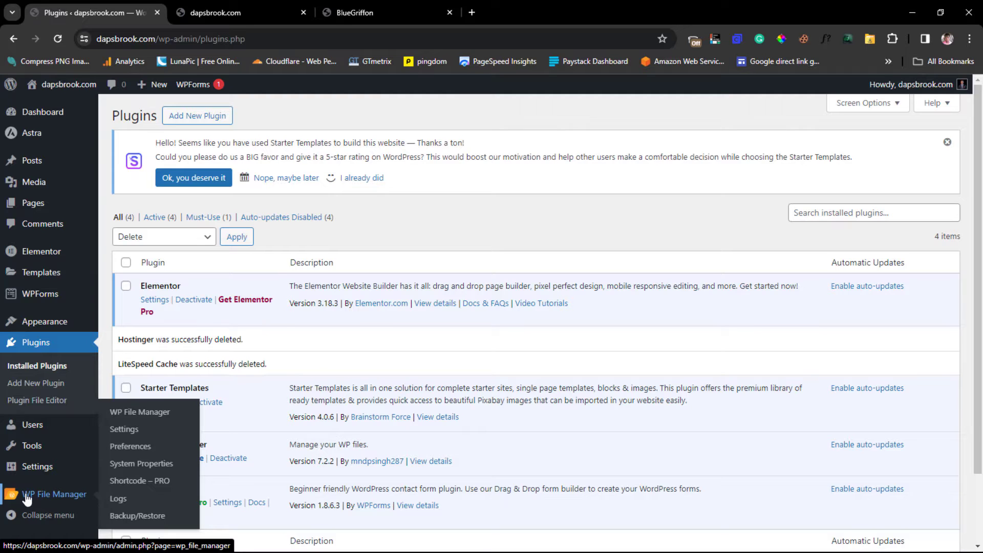
pyautogui.click(132, 415)
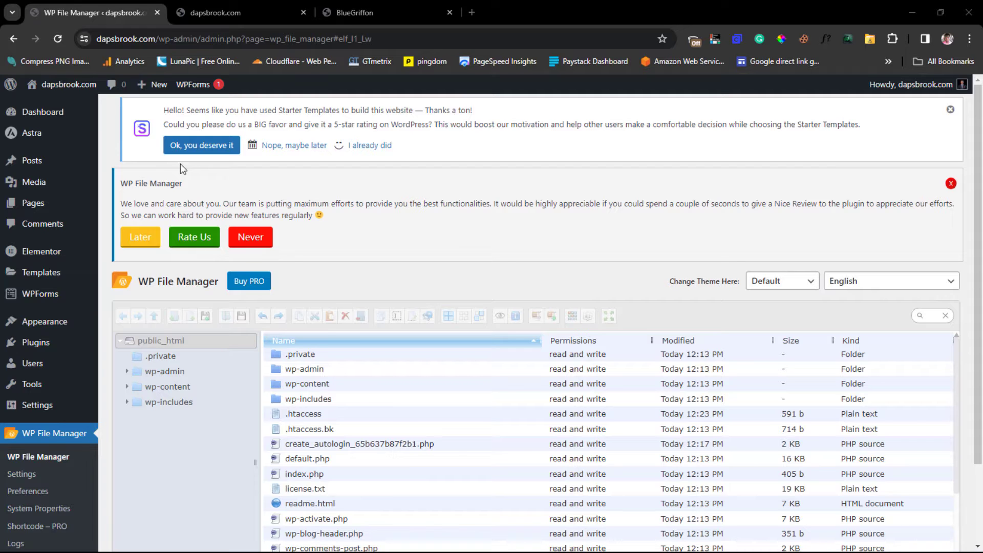
# Step: Open the file upload dialog for public_html and switch to File Explorer showing the MODULE 2_6_Sales Letter_ThankYou_Mobile folder
pyautogui.scroll(-2, 180, 164)
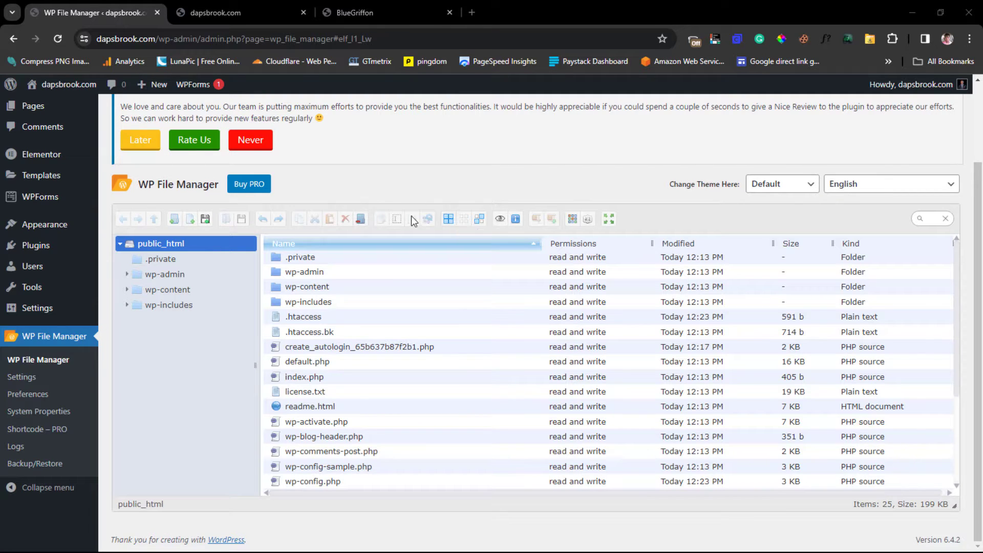
pyautogui.click(204, 219)
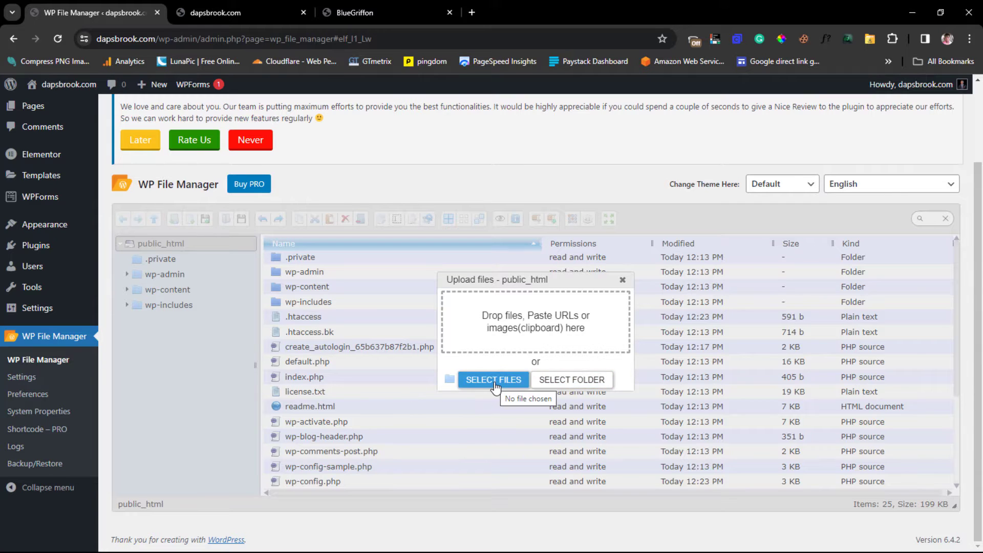
pyautogui.hotkey('alt', 'Tab')
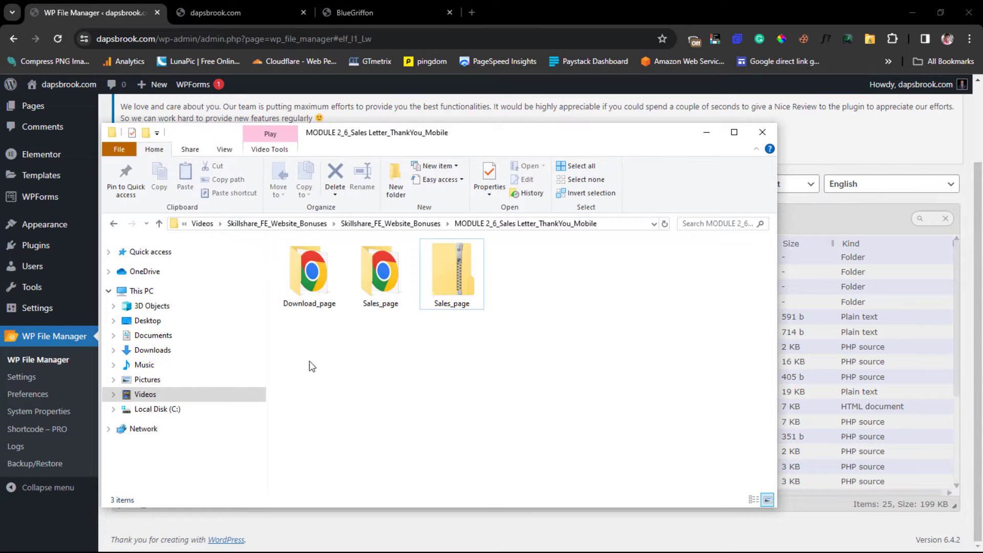
pyautogui.moveTo(529, 141); pyautogui.dragTo(441, 181)
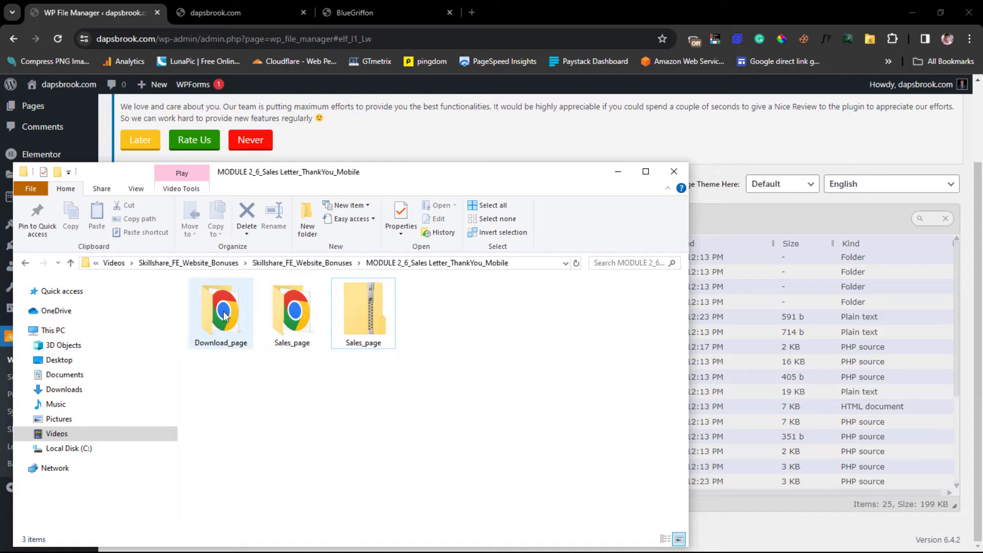
# Step: Open the index page from the local Sales_page folder in Chrome and look through the whole sales page
pyautogui.click(293, 262)
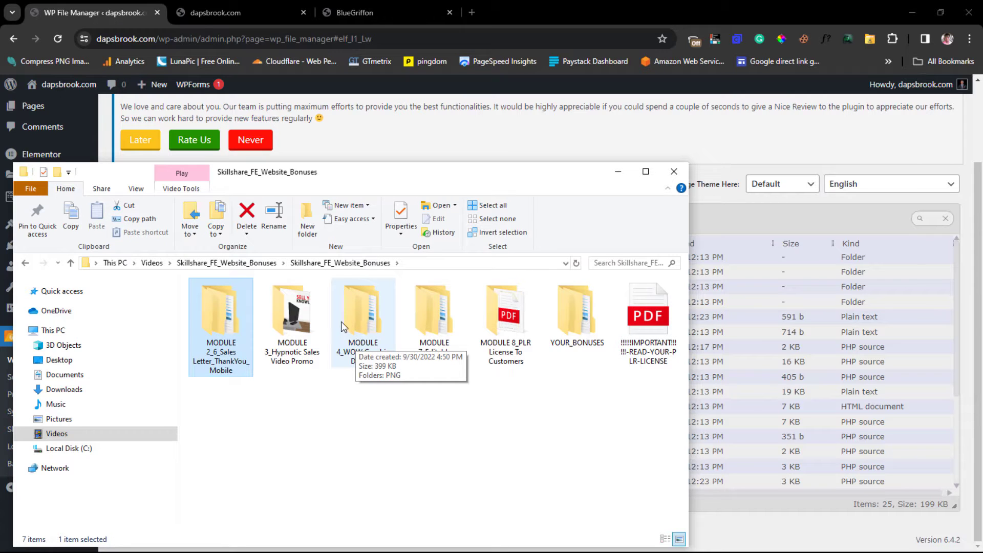
pyautogui.doubleClick(221, 334)
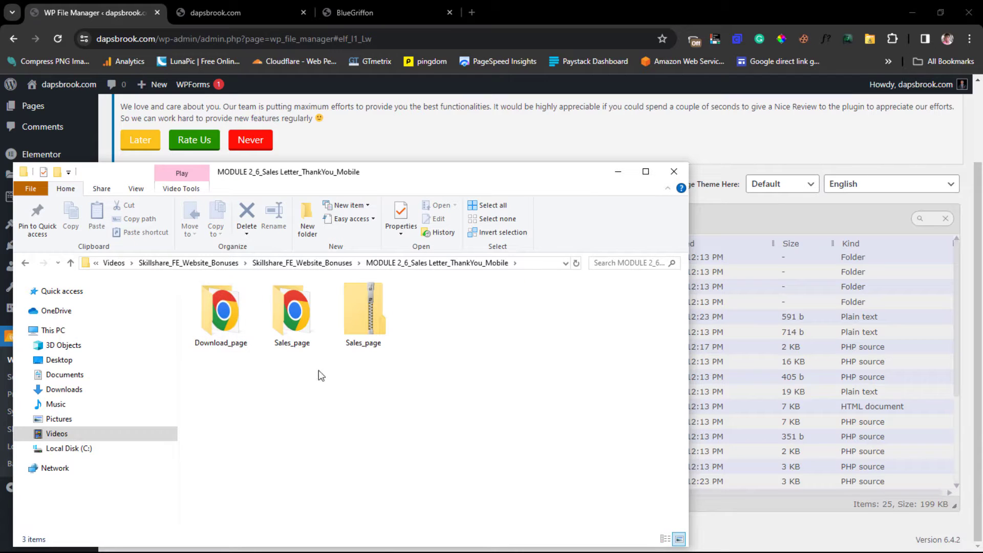
pyautogui.doubleClick(288, 307)
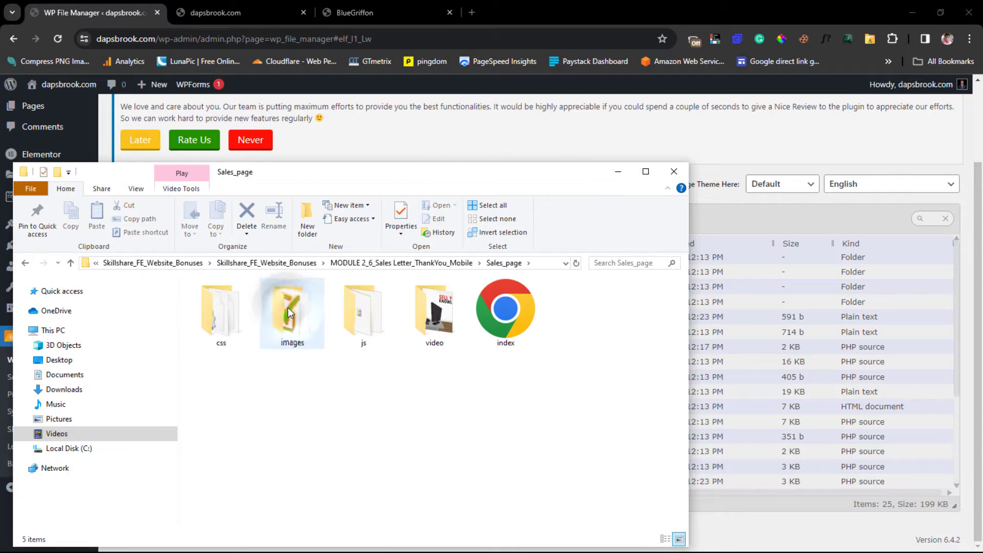
pyautogui.doubleClick(515, 310)
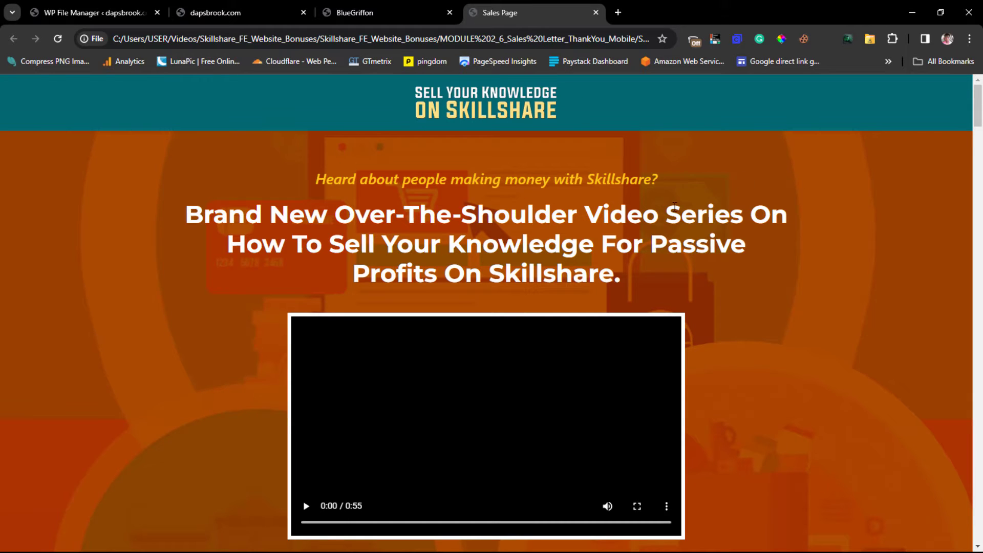
pyautogui.scroll(-20, 776, 206)
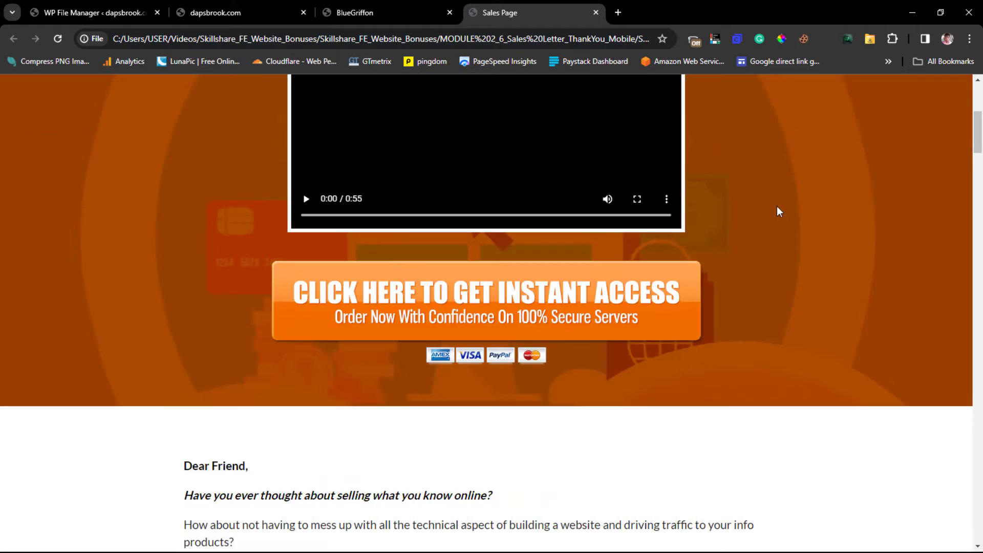
pyautogui.scroll(-20, 776, 206)
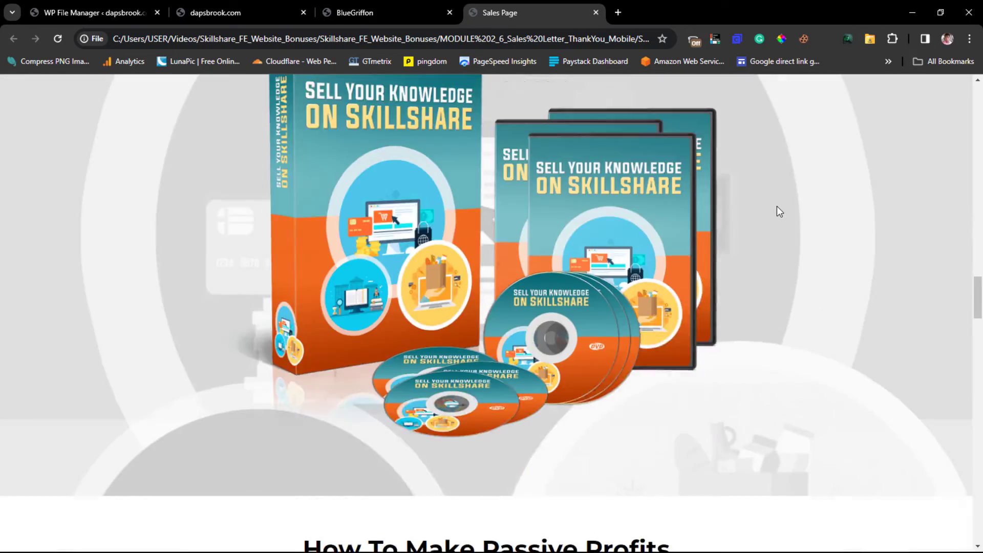
pyautogui.scroll(-20, 777, 207)
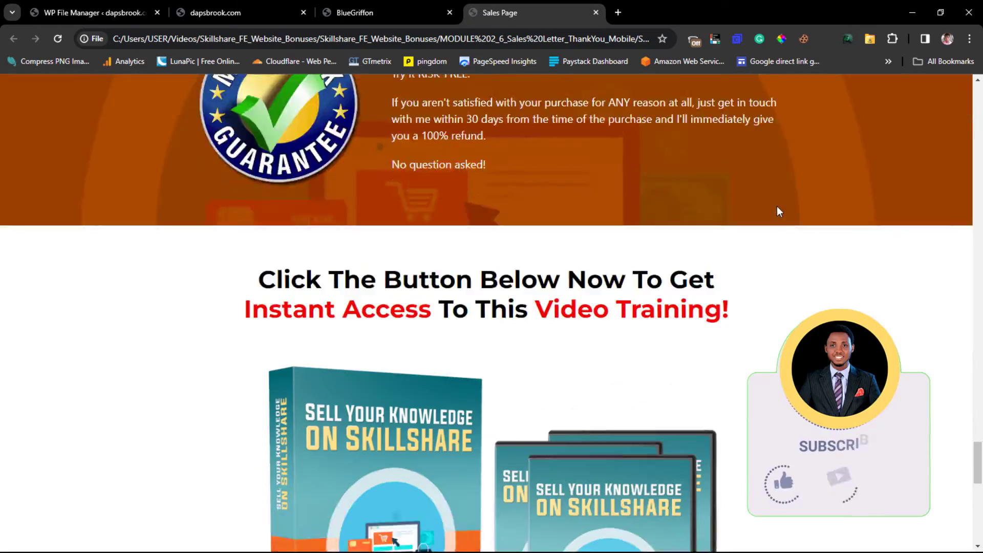
pyautogui.scroll(20, 776, 205)
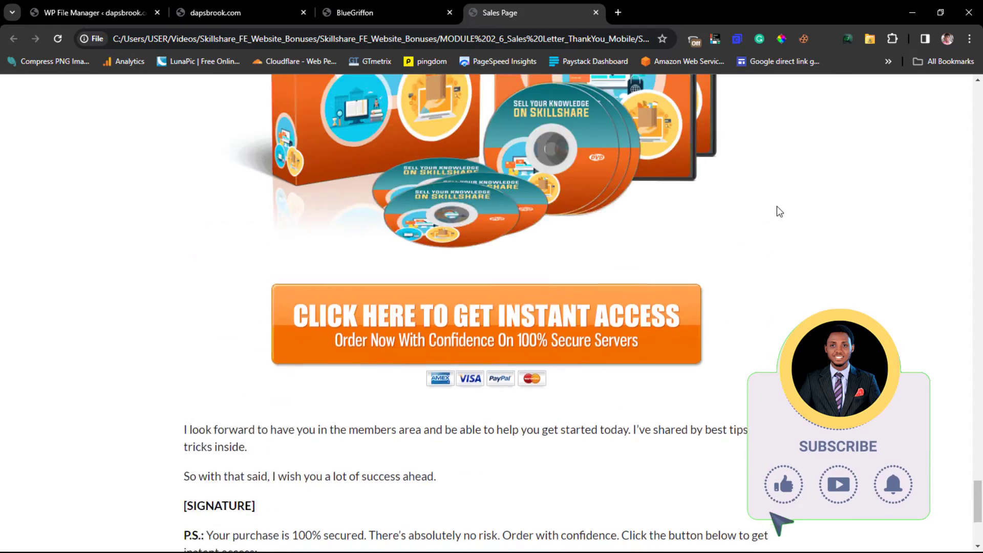
pyautogui.scroll(20, 776, 205)
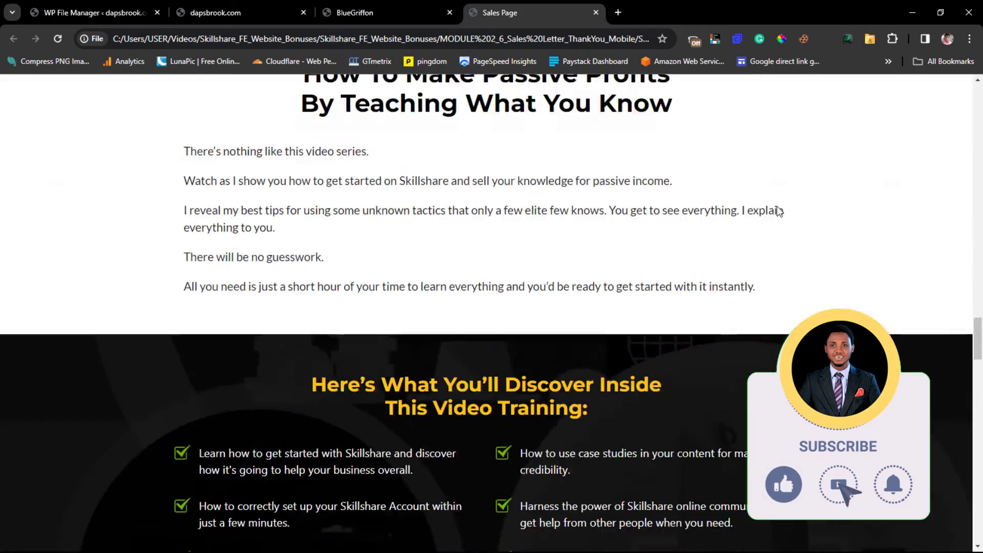
pyautogui.scroll(8, 776, 206)
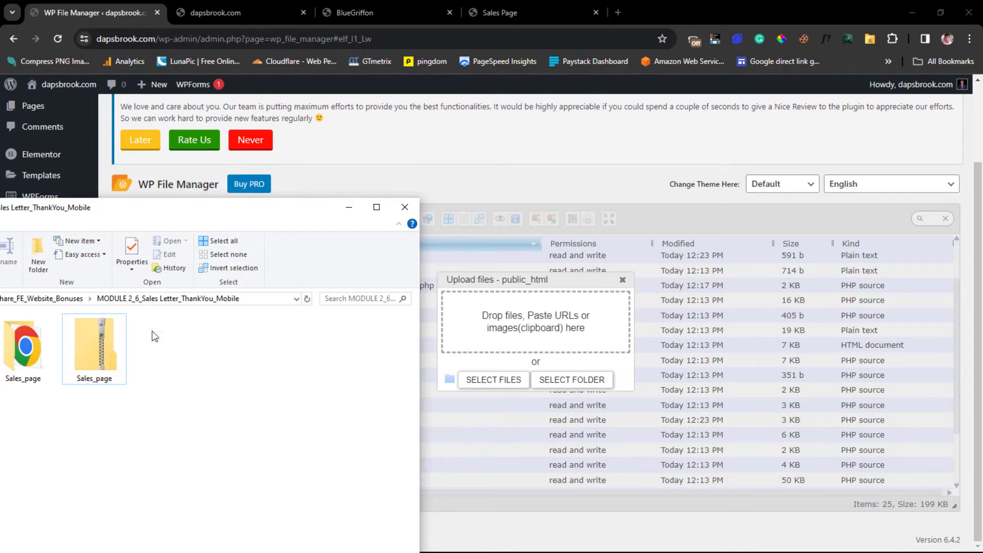
# Step: Upload the unzipped local Sales_page folder into public_html
pyautogui.moveTo(23, 348); pyautogui.dragTo(534, 300)
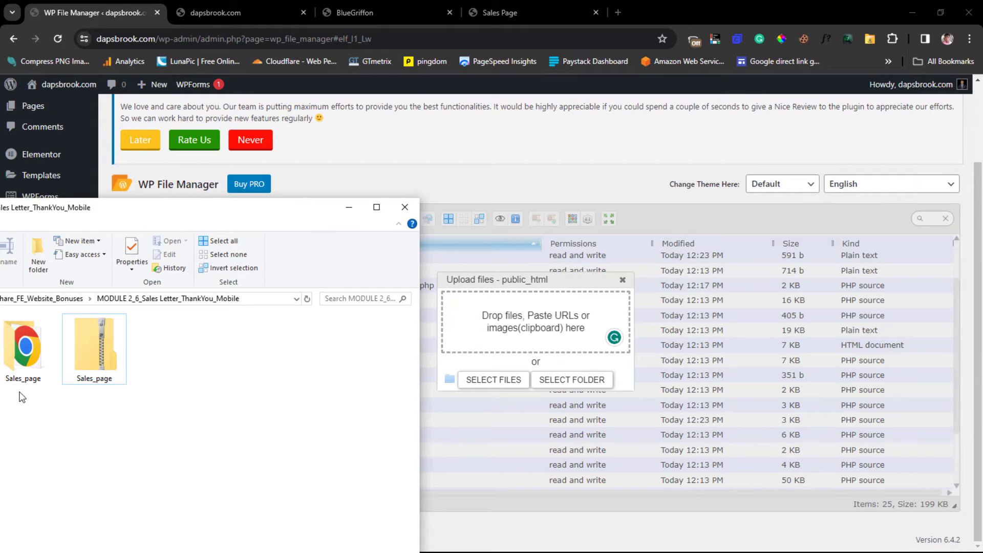
pyautogui.moveTo(16, 346); pyautogui.dragTo(513, 346)
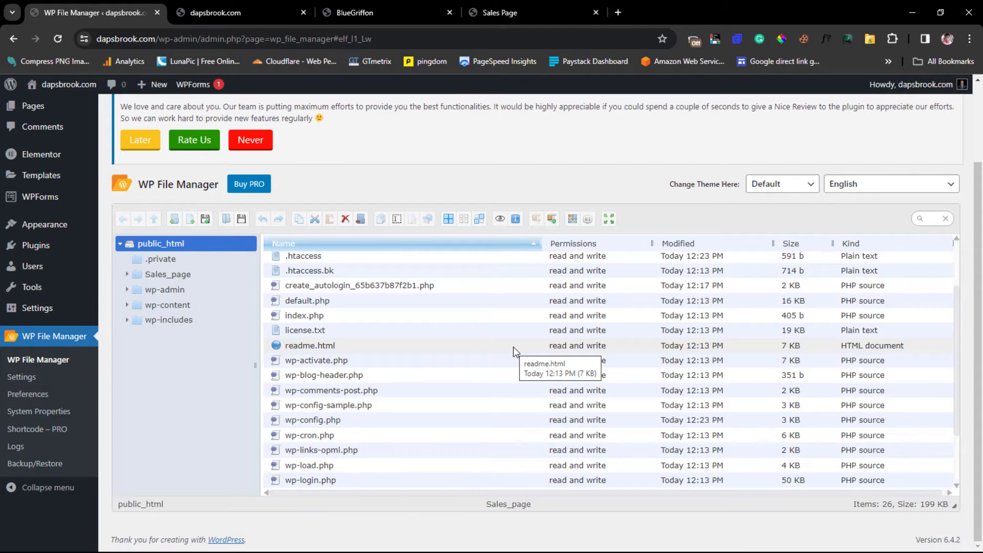
# Step: Rename the uploaded Sales_page folder in public_html as course
pyautogui.scroll(2, 513, 346)
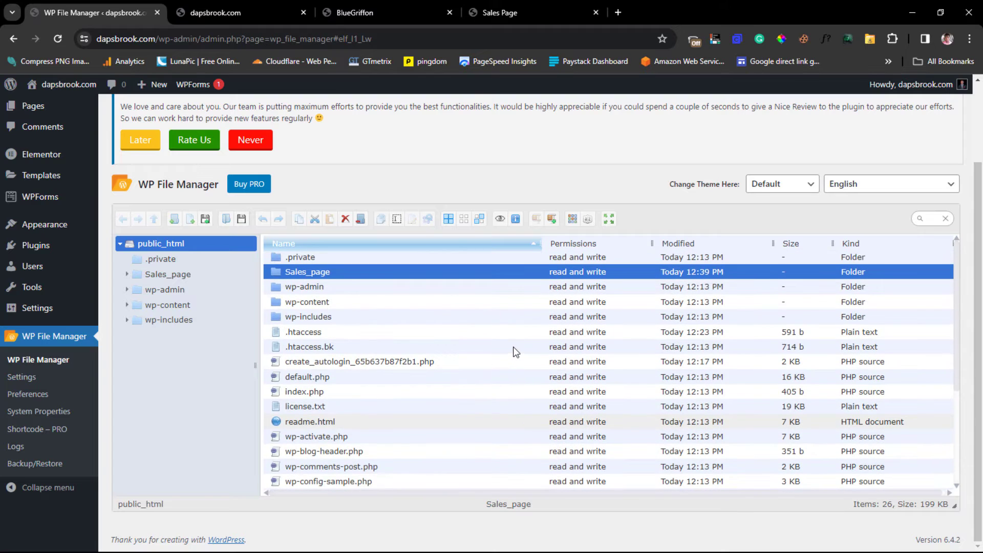
pyautogui.rightClick(337, 268)
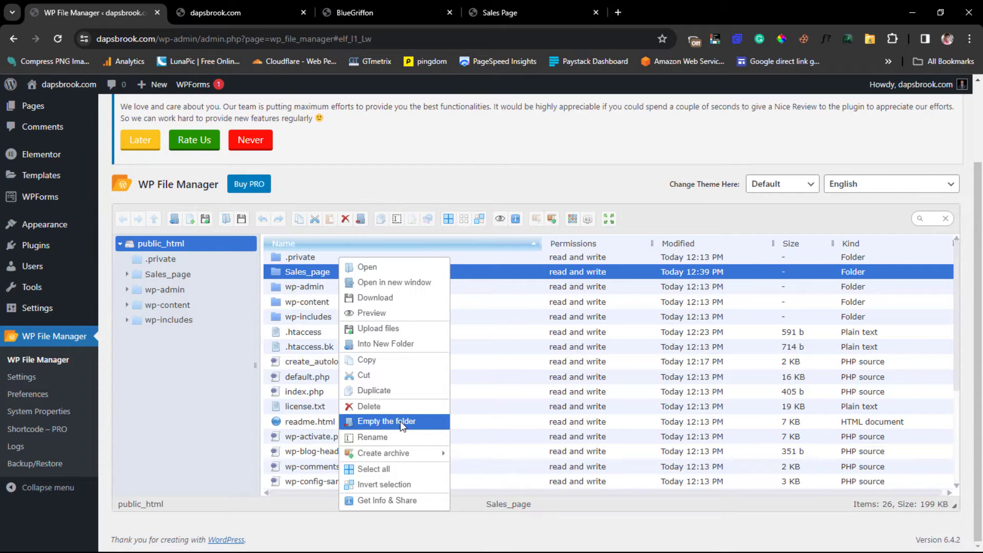
pyautogui.click(384, 438)
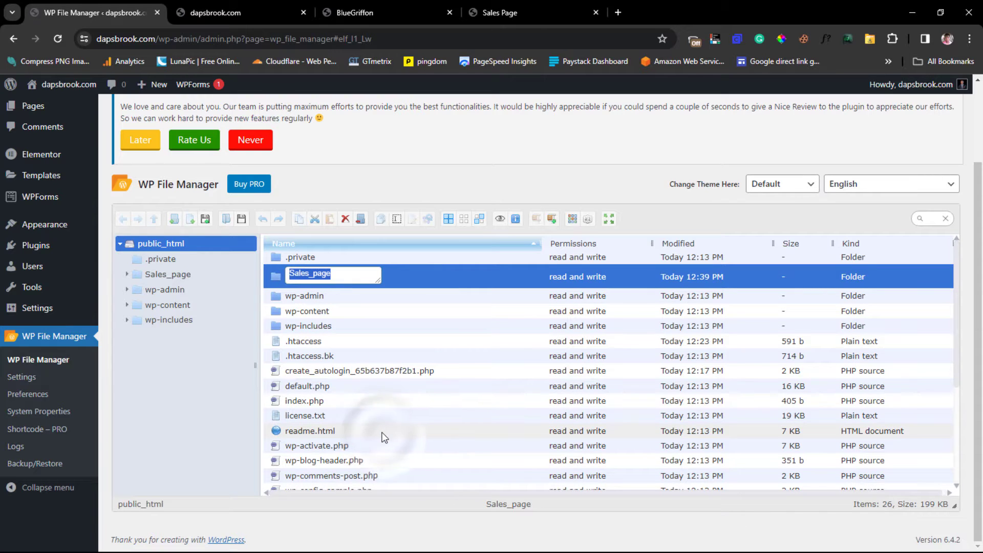
pyautogui.write('course')
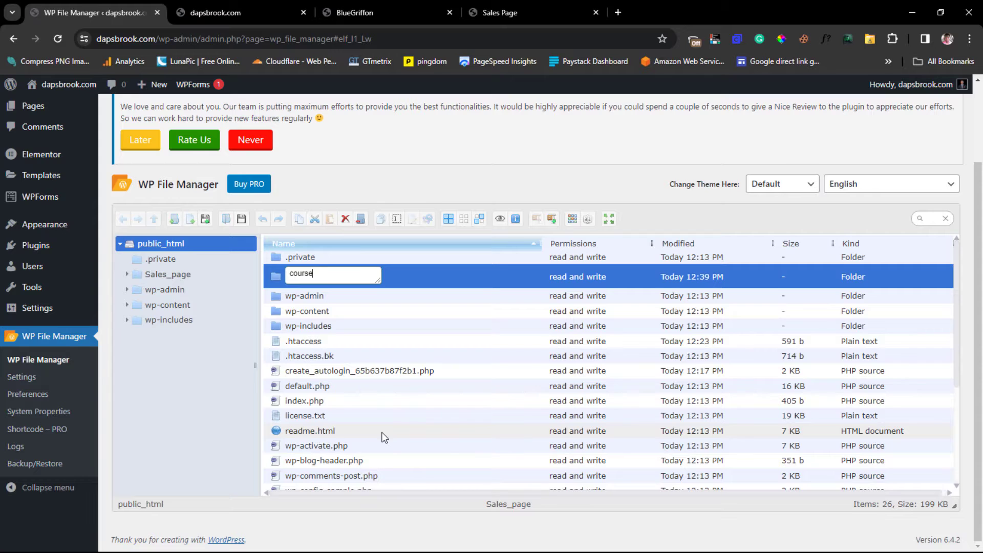
pyautogui.press('Return')
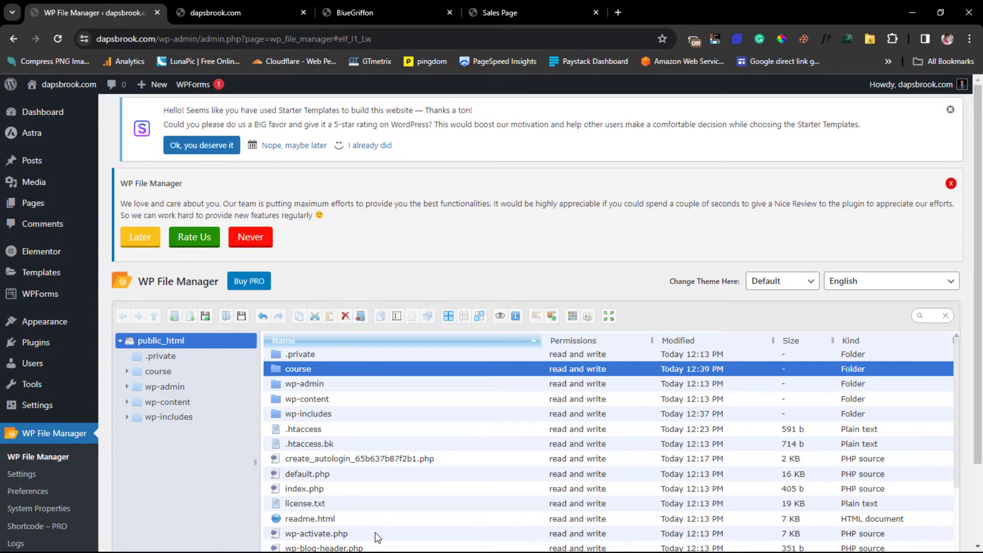
# Step: Examine the contents of the course folder and its video subfolder
pyautogui.doubleClick(332, 368)
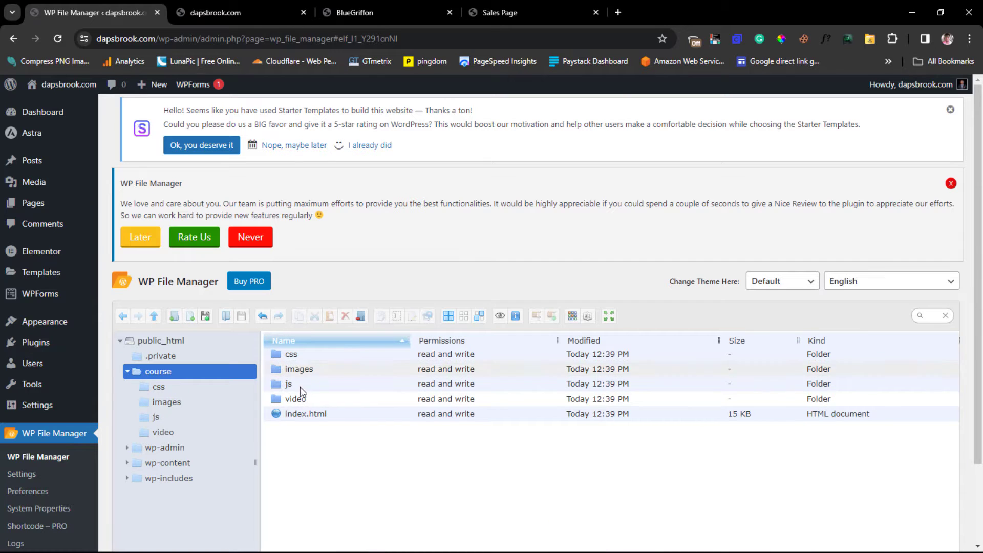
pyautogui.click(300, 398)
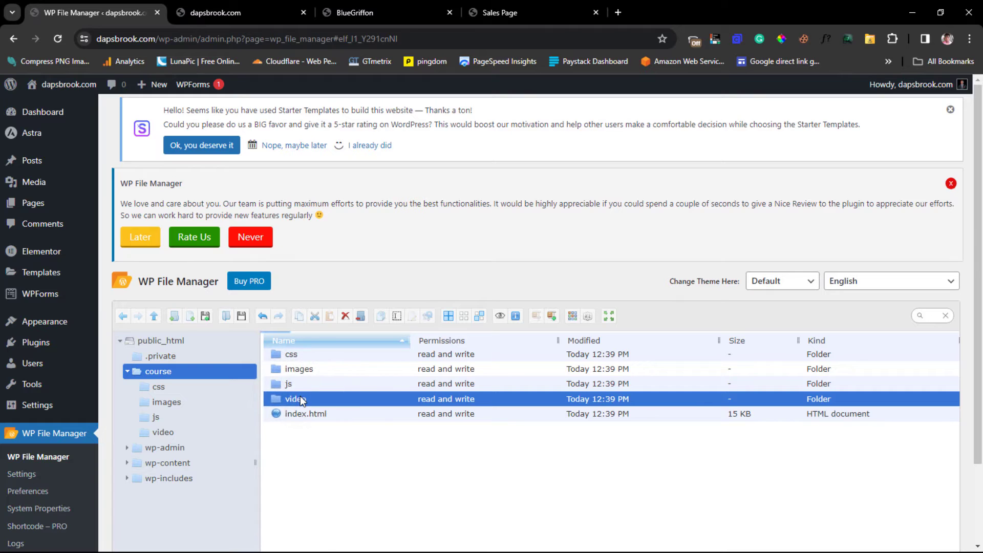
pyautogui.doubleClick(301, 399)
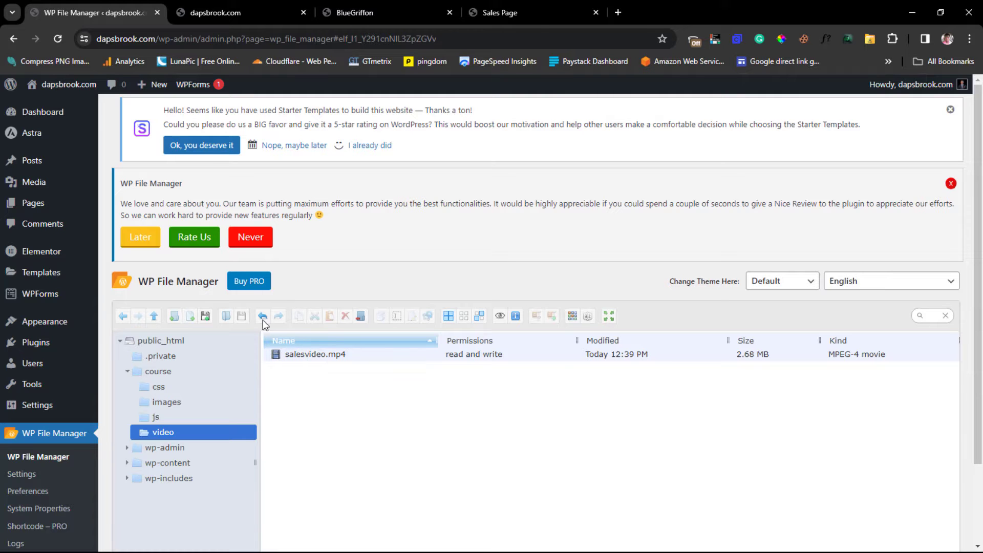
# Step: Load dapsbrook.com/course in the site's home page tab to check the uploaded sales page
pyautogui.click(242, 9)
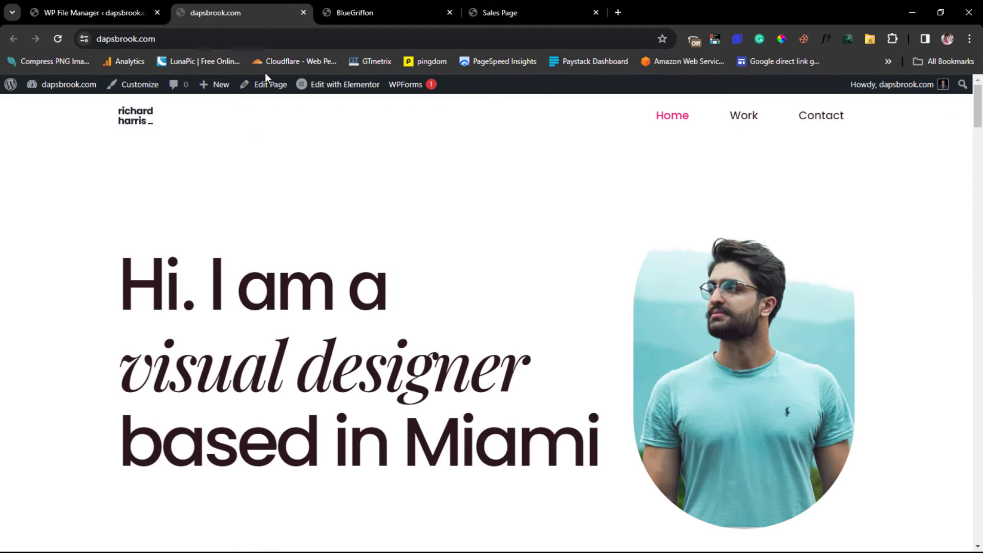
pyautogui.click(192, 38)
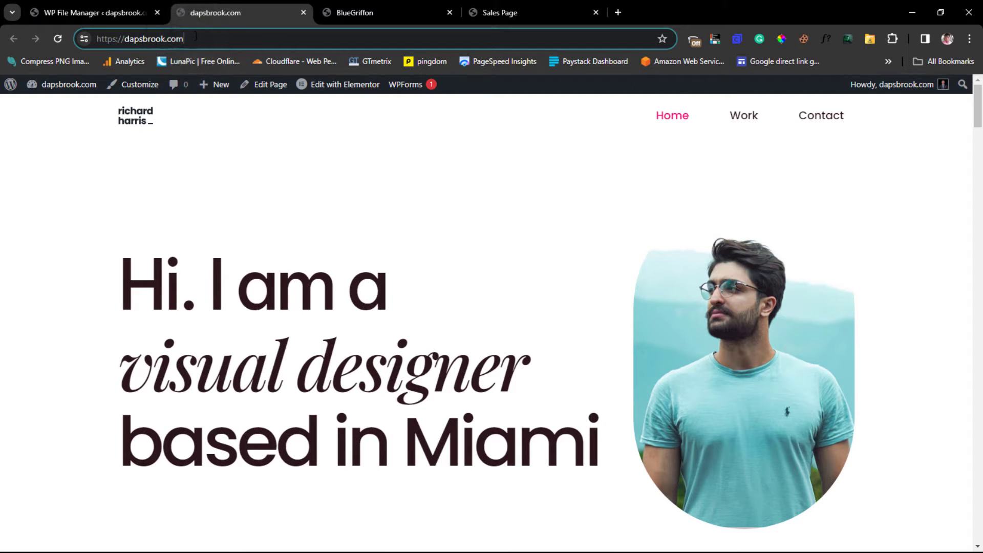
pyautogui.click(195, 39)
pyautogui.write('course')
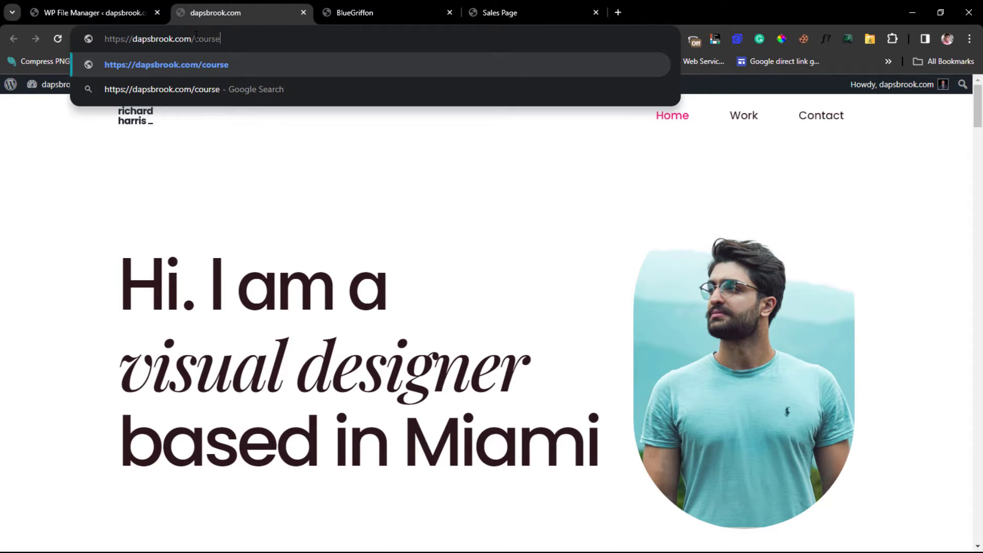
pyautogui.press('Return')
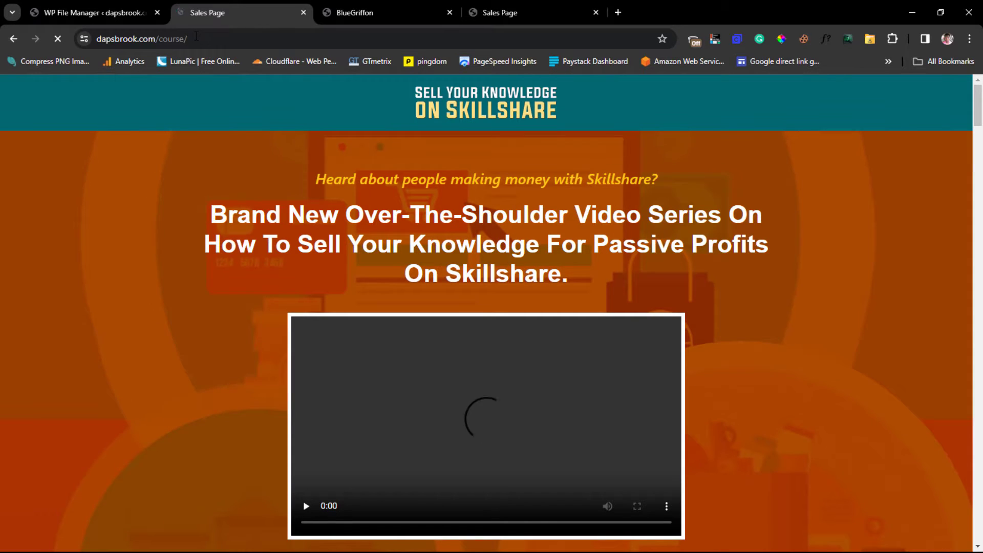
# Step: Copy the full web address of the live course sales page
pyautogui.moveTo(196, 37); pyautogui.dragTo(97, 40)
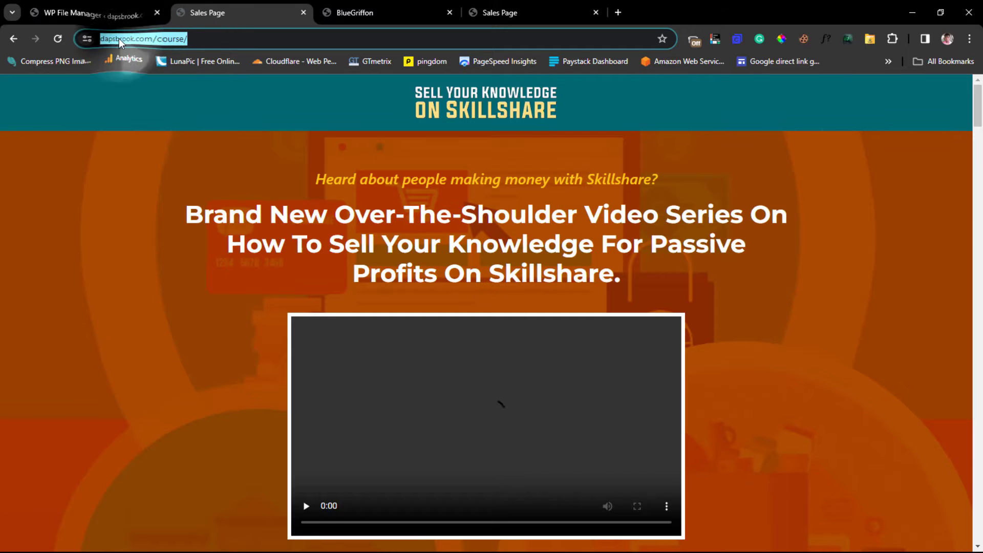
pyautogui.rightClick(118, 38)
pyautogui.click(164, 154)
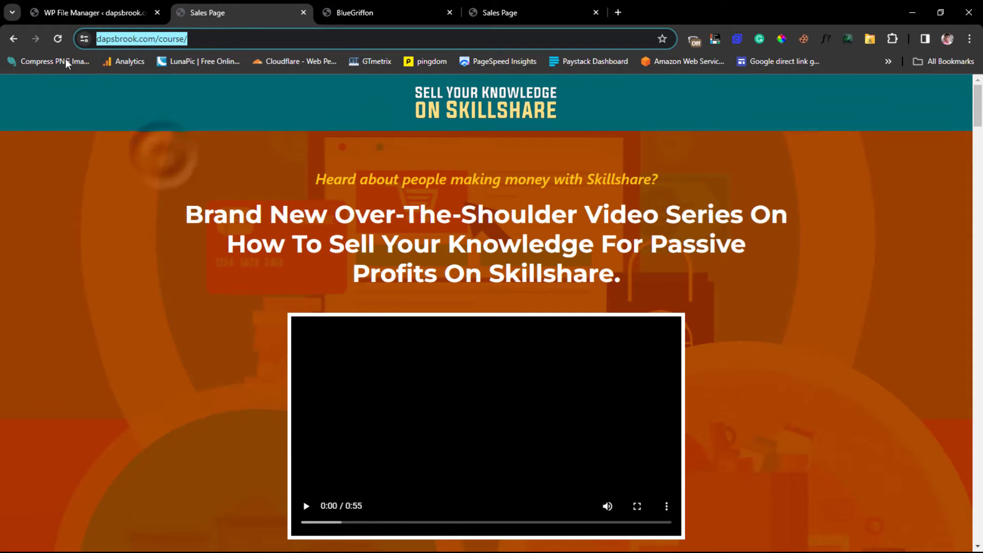
# Step: Go back to the site's home page and open the menu management screen in the WordPress dashboard
pyautogui.click(13, 41)
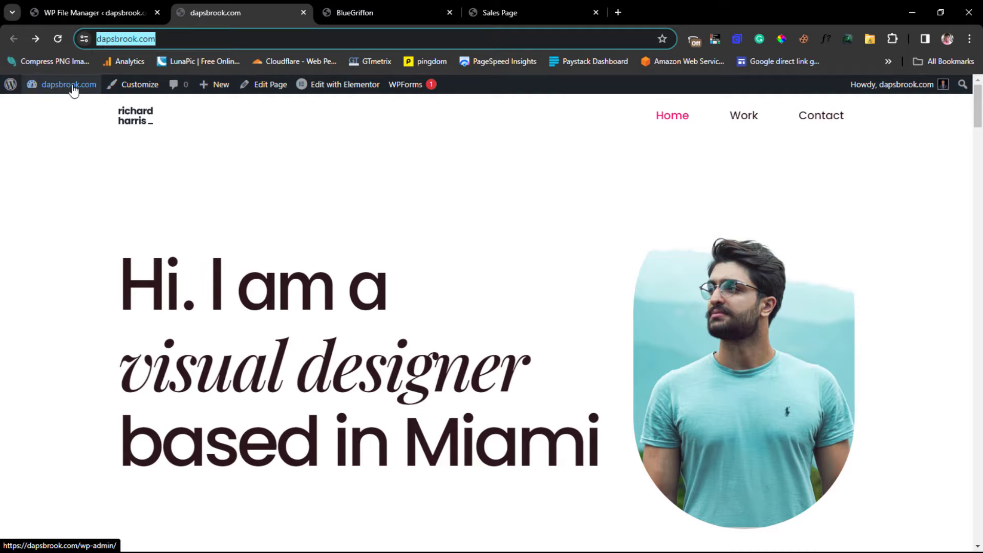
pyautogui.moveTo(64, 89)
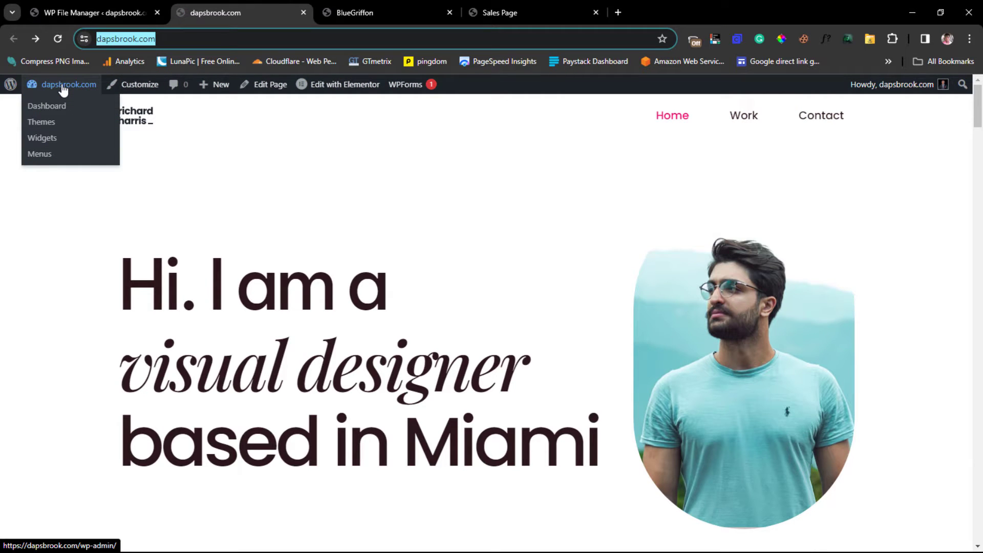
pyautogui.click(52, 106)
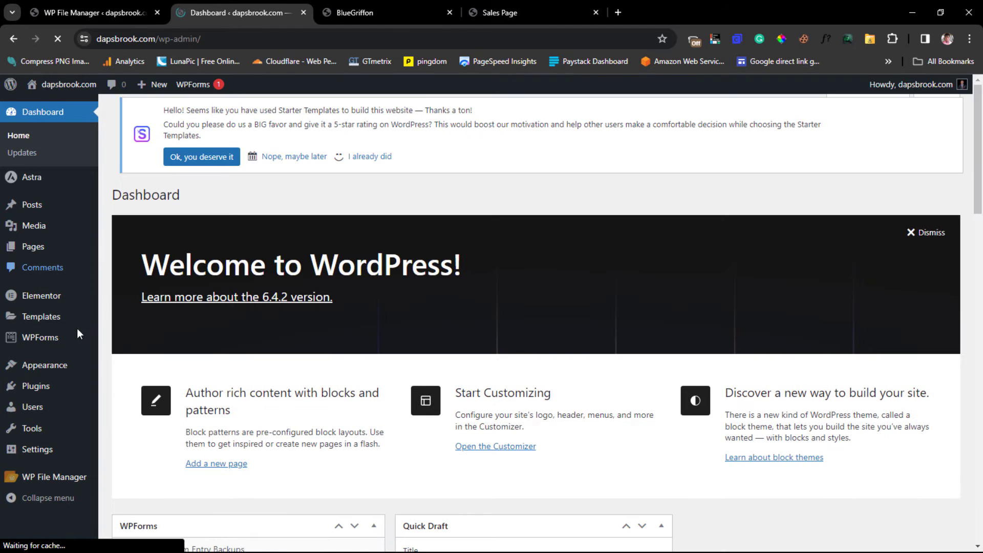
pyautogui.moveTo(57, 367)
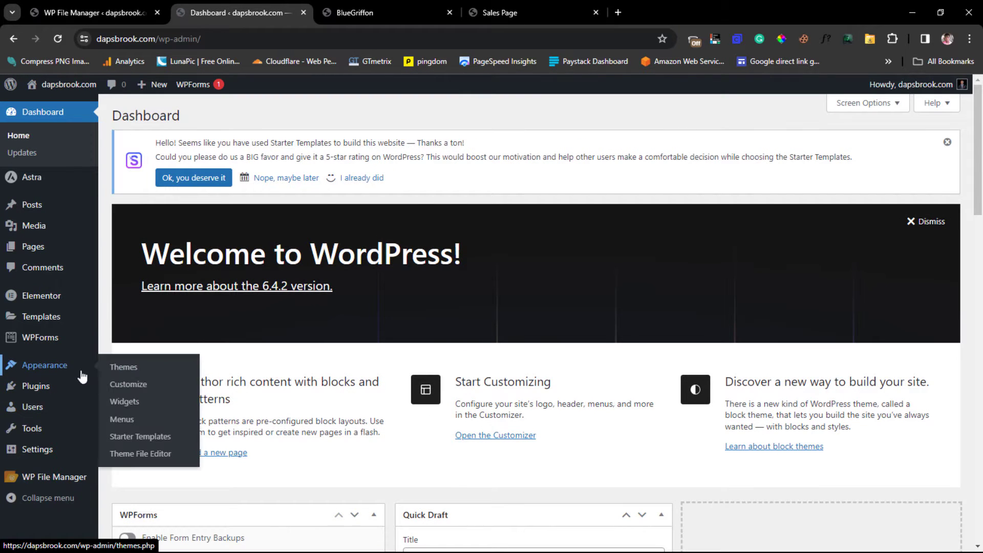
pyautogui.click(128, 419)
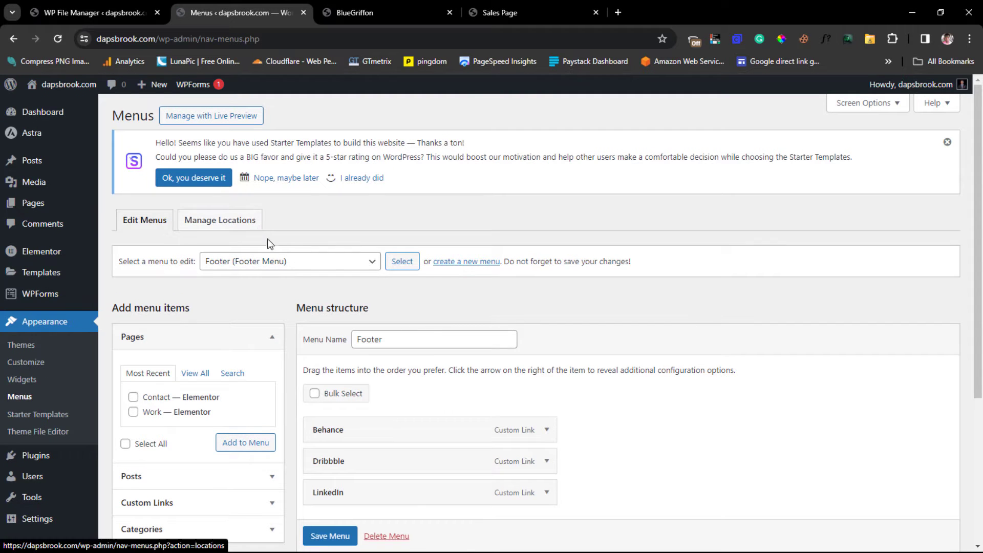
# Step: Load the Primary (Primary Menu, Off-Canvas Menu) menu for editing
pyautogui.click(373, 261)
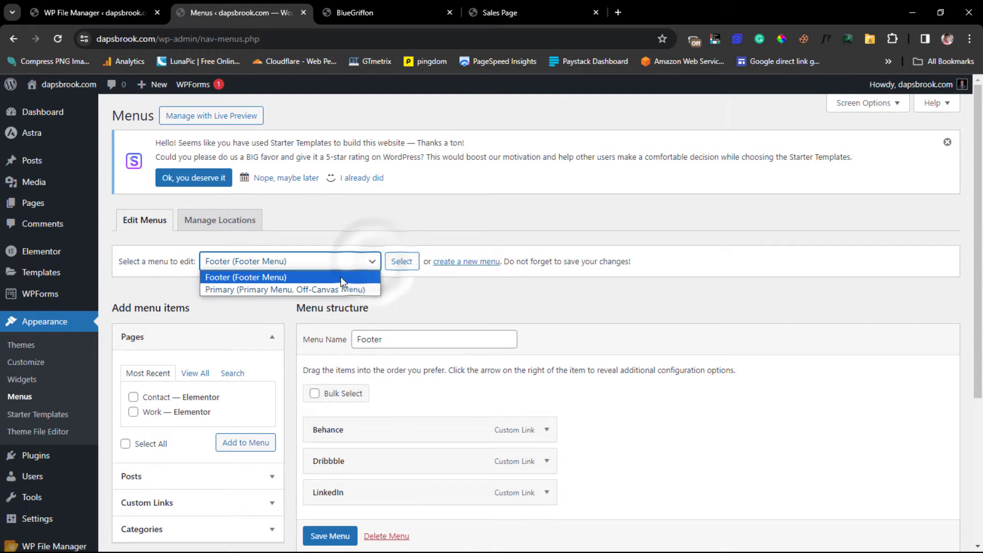
pyautogui.click(322, 290)
pyautogui.click(403, 266)
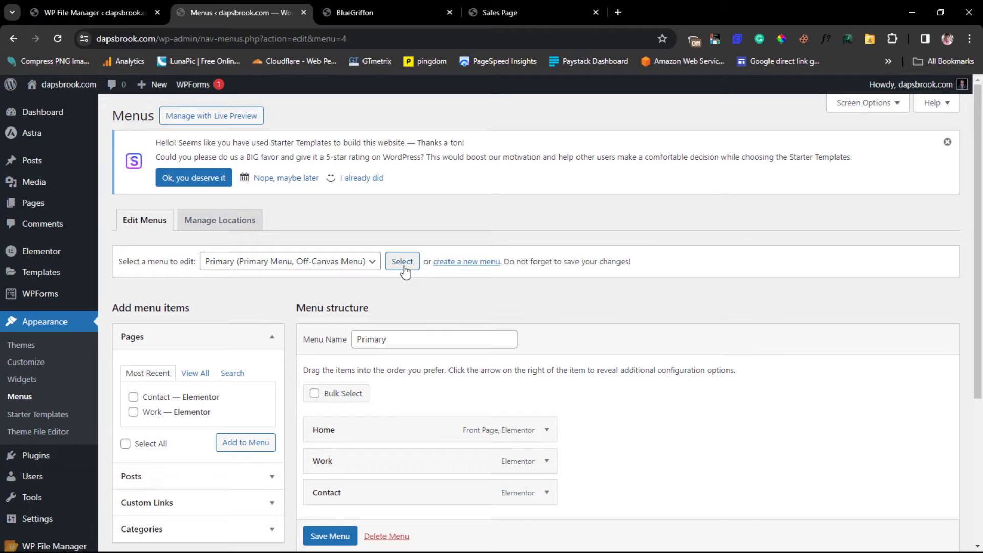
pyautogui.scroll(-4, 589, 268)
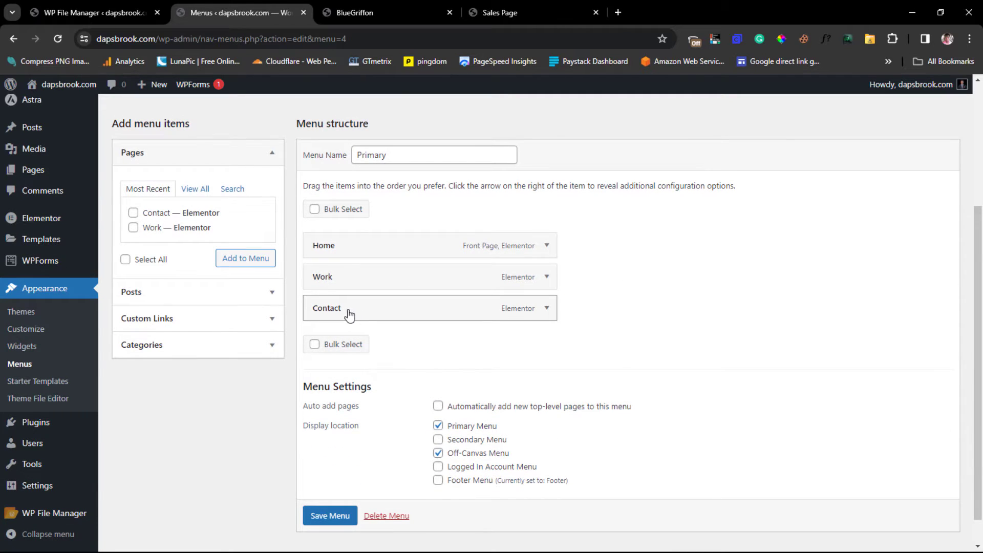
pyautogui.click(270, 318)
pyautogui.click(194, 249)
pyautogui.hotkey('ctrl', 'v')
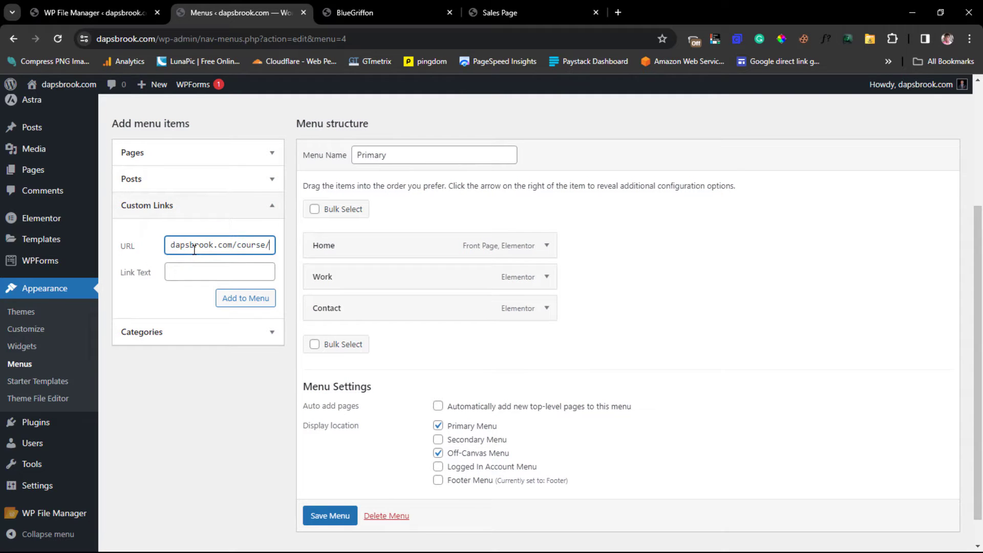
pyautogui.click(192, 276)
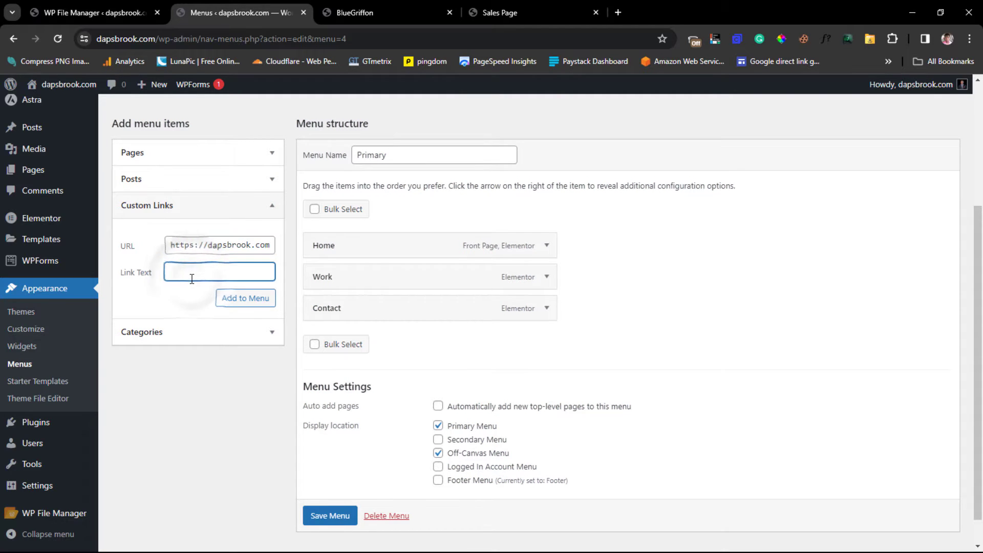
pyautogui.write('Course')
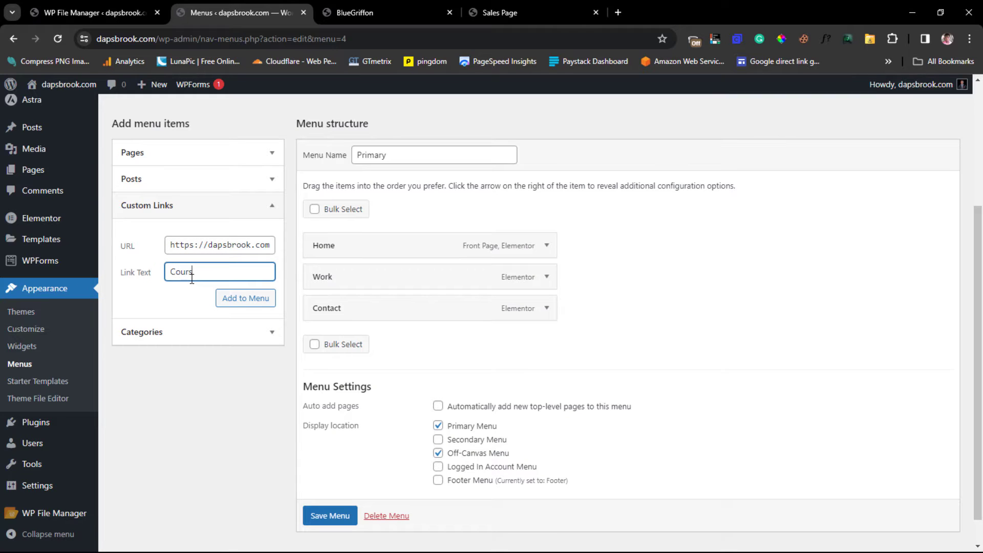
pyautogui.click(239, 306)
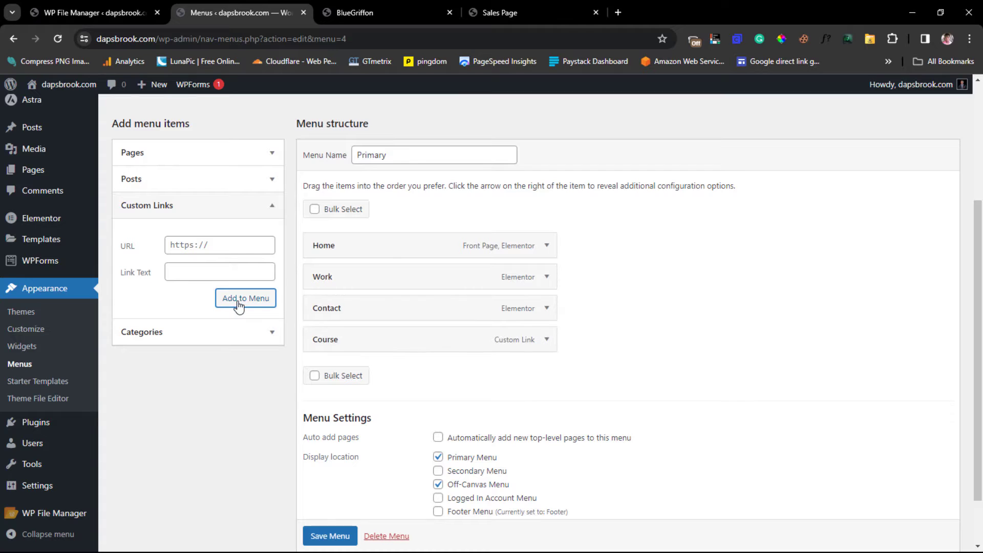
pyautogui.scroll(-2, 330, 538)
pyautogui.click(331, 510)
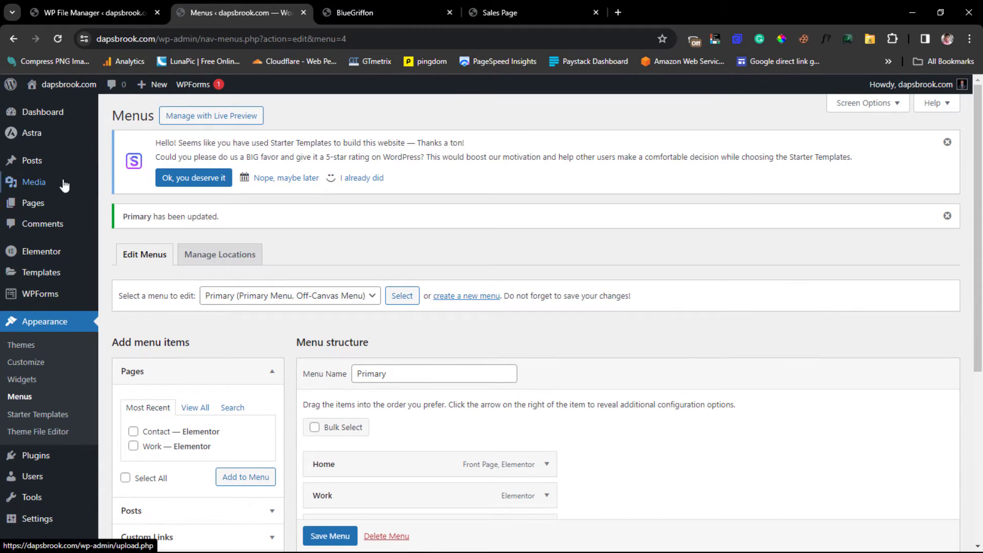
# Step: Visit the site's front end and follow the Course navigation link to check the sales page it opens
pyautogui.moveTo(51, 86)
pyautogui.click(49, 107)
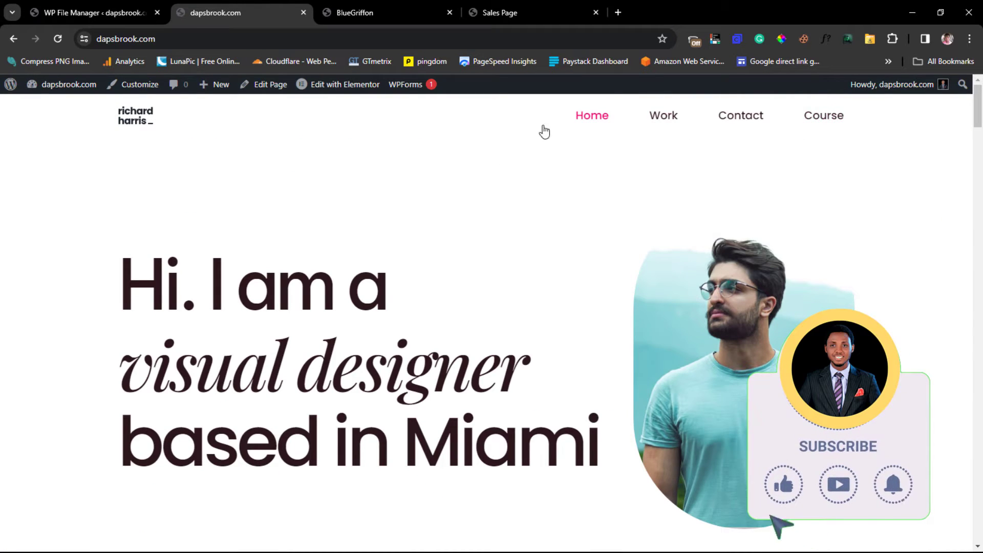
pyautogui.click(832, 121)
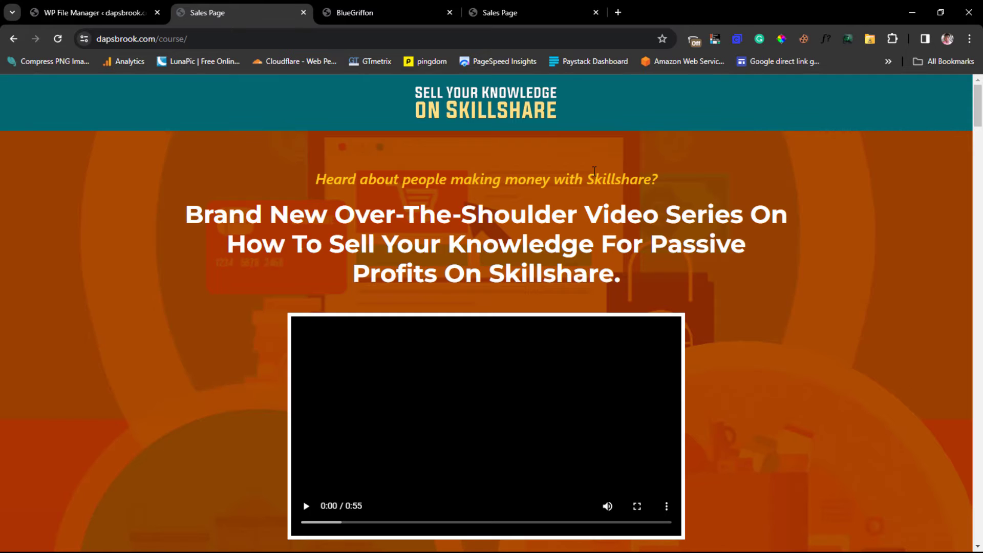
pyautogui.scroll(-20, 594, 171)
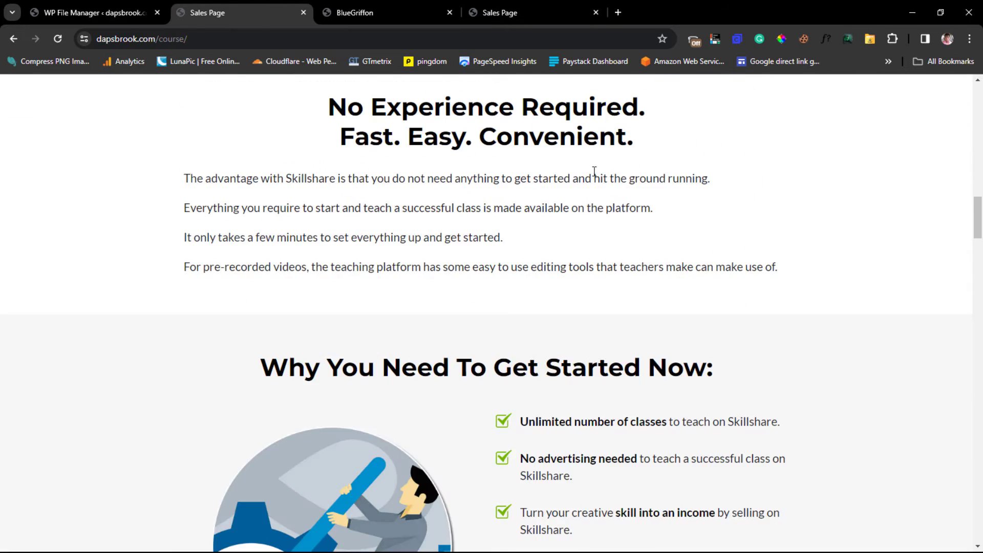
pyautogui.scroll(-8, 594, 171)
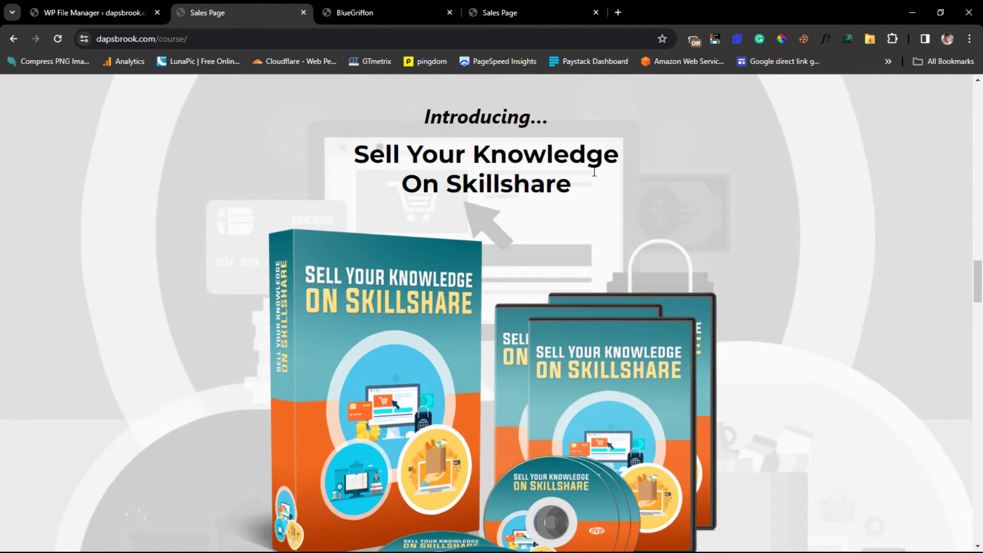
pyautogui.scroll(20, 594, 172)
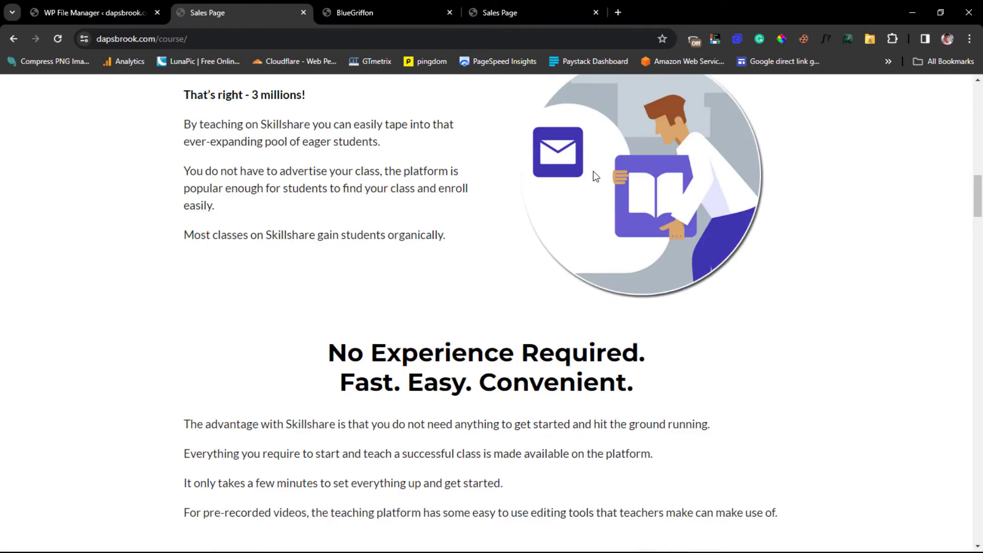
pyautogui.scroll(15, 594, 174)
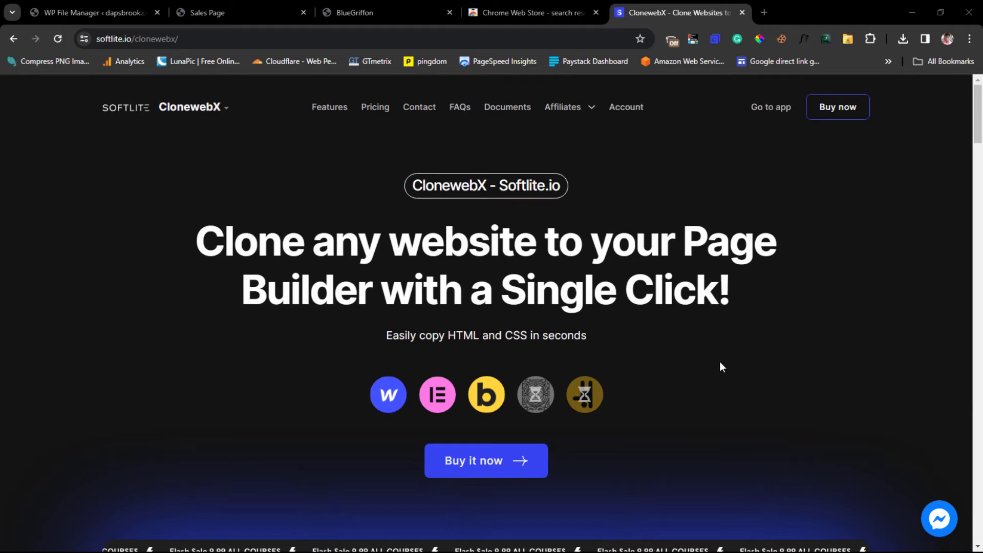
# Step: Review the ClonewebX product page on softlite.io, including its demo video section and pricing plans
pyautogui.scroll(-15, 722, 364)
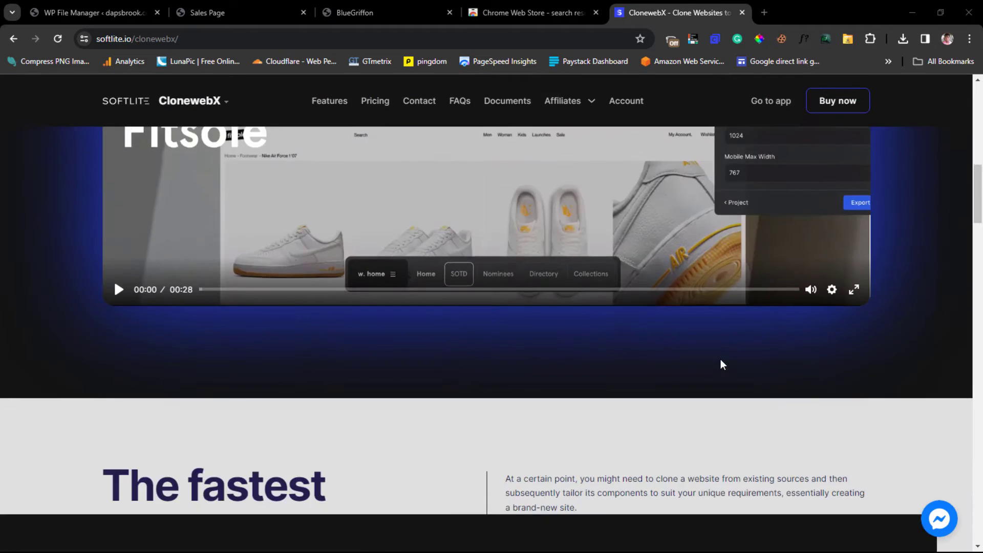
pyautogui.scroll(-5, 722, 364)
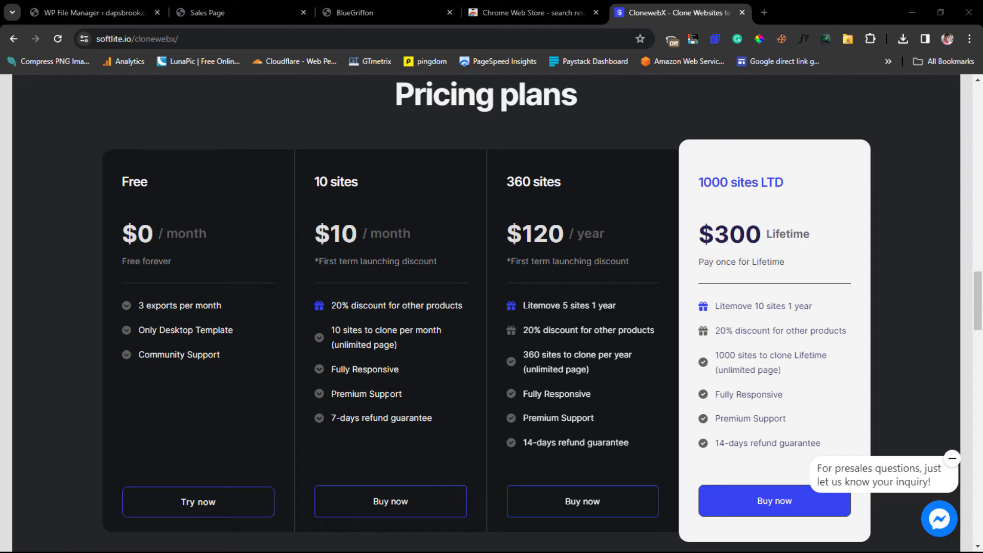
pyautogui.scroll(20, 386, 380)
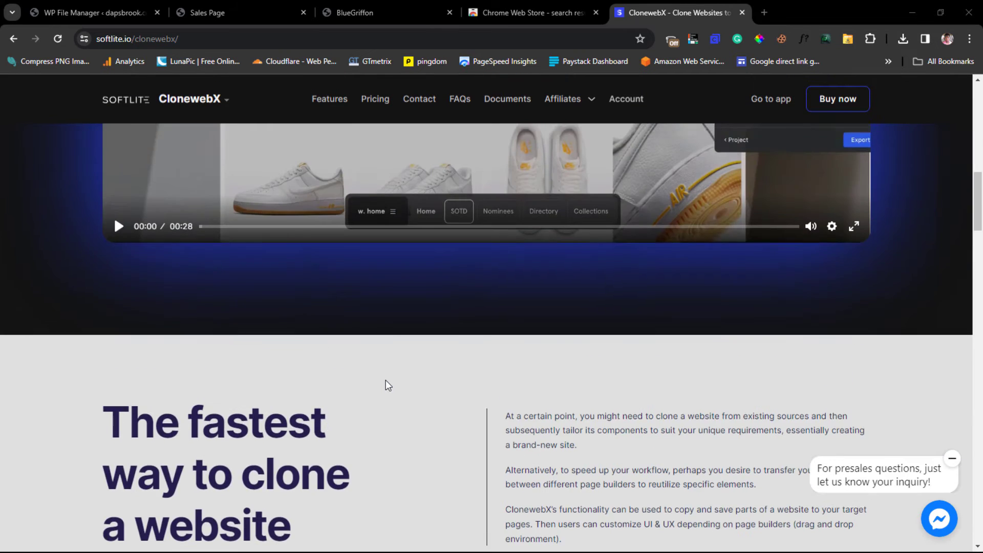
pyautogui.scroll(2, 386, 379)
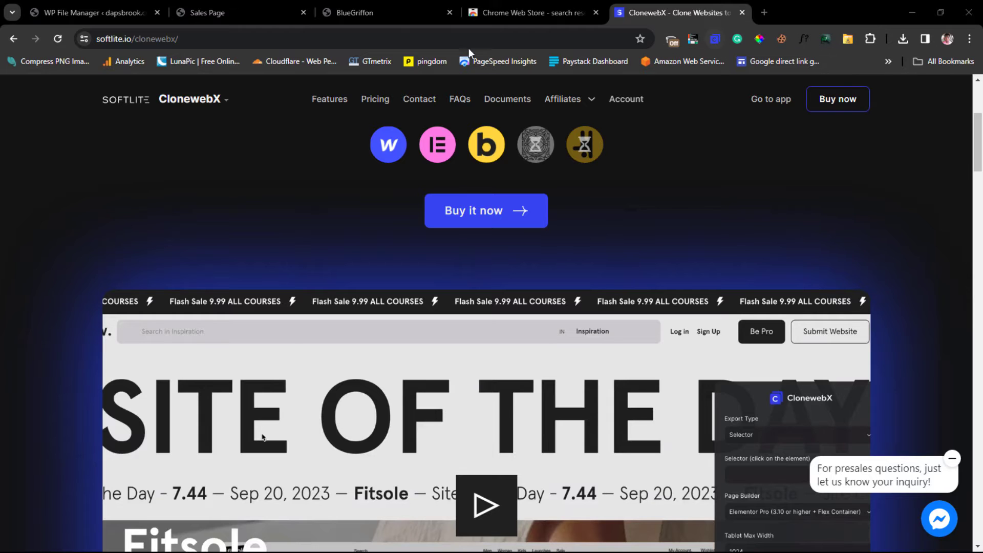
# Step: Add the live course sales page to the Daps Brook project with the ClonewebX extension
pyautogui.click(245, 27)
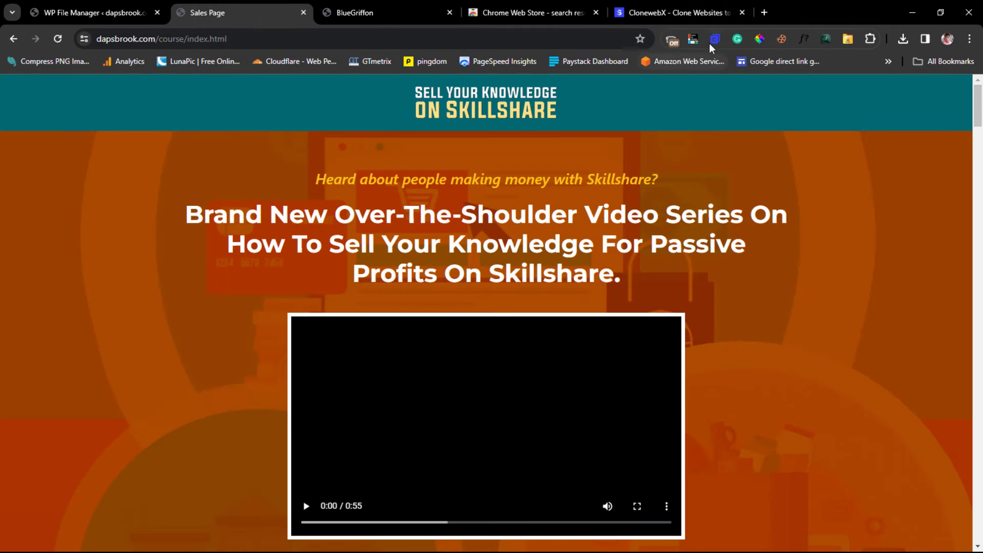
pyautogui.click(714, 40)
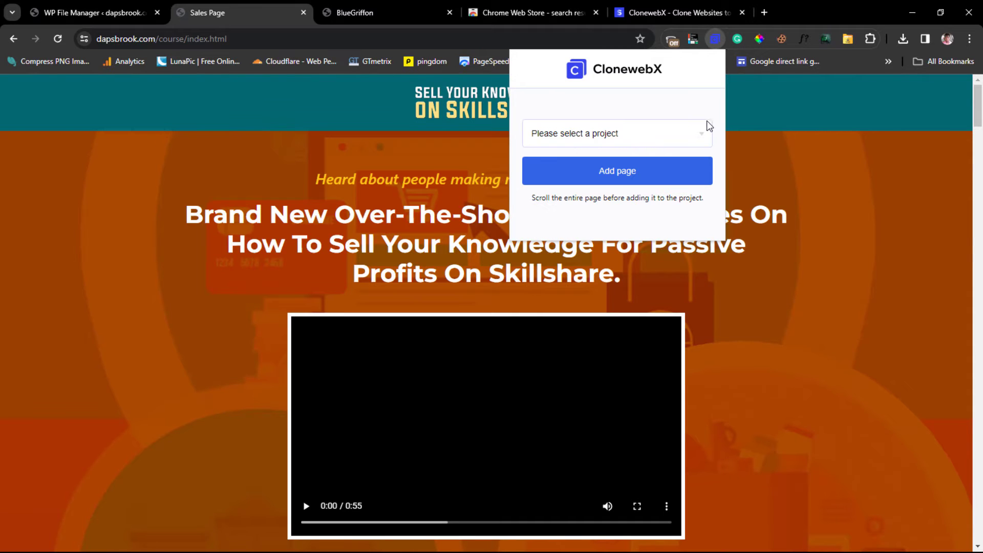
pyautogui.click(697, 133)
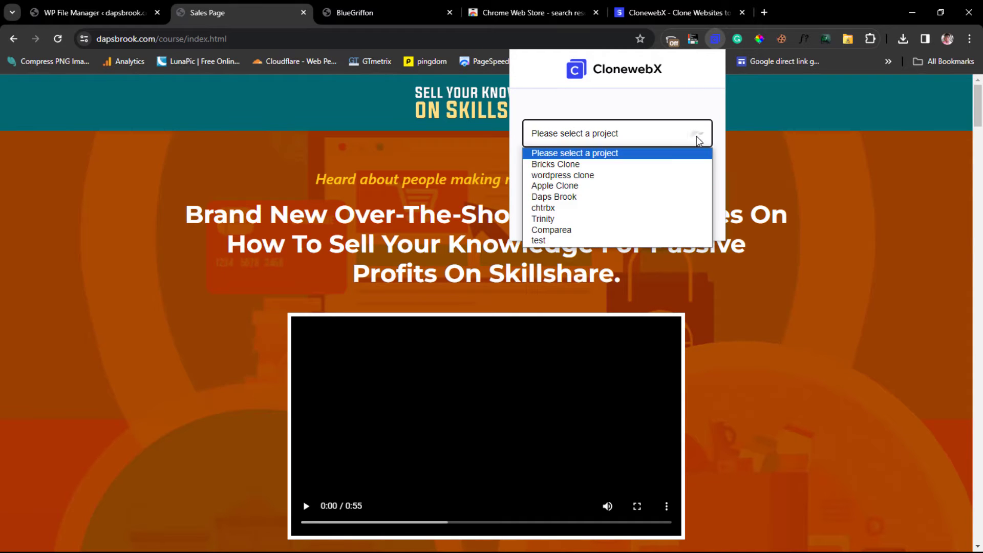
pyautogui.click(577, 199)
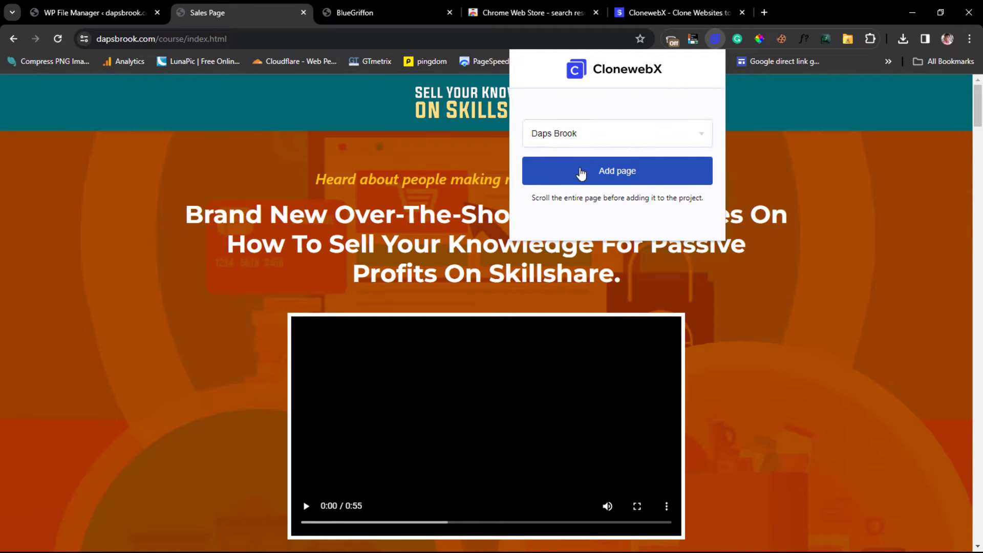
pyautogui.click(581, 171)
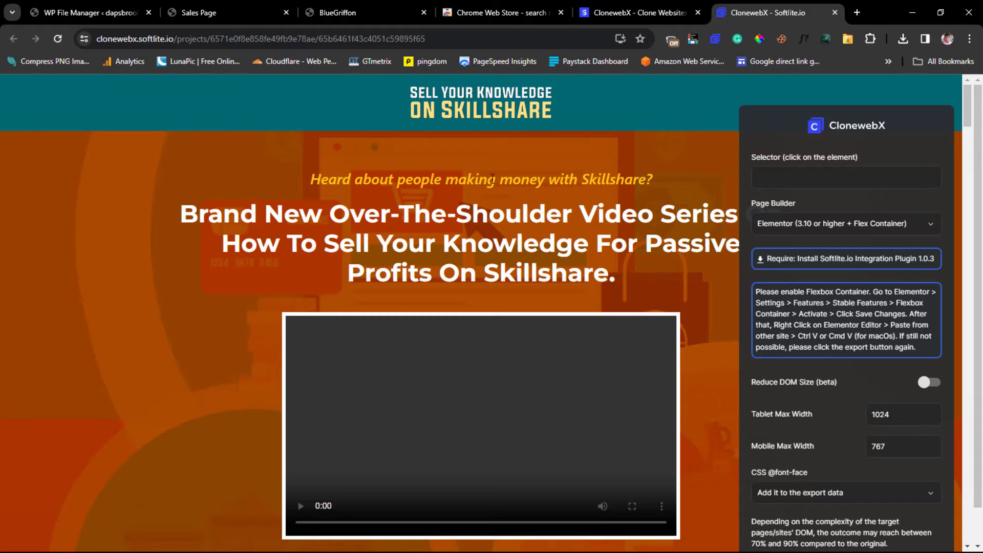
# Step: Look through the sections of the cloned sales page in the ClonewebX project preview
pyautogui.scroll(-15, 69, 259)
pyautogui.scroll(-20, 70, 262)
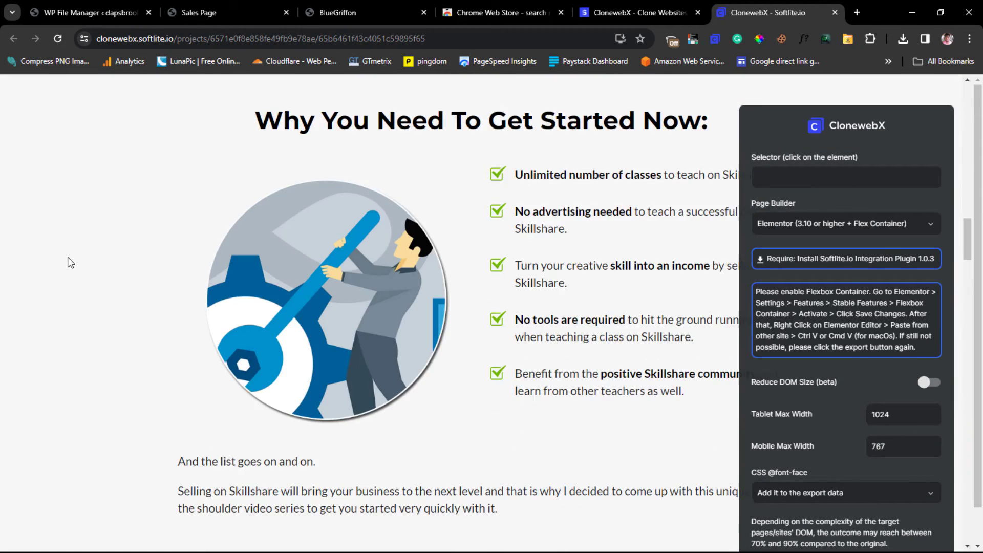
pyautogui.scroll(-20, 69, 262)
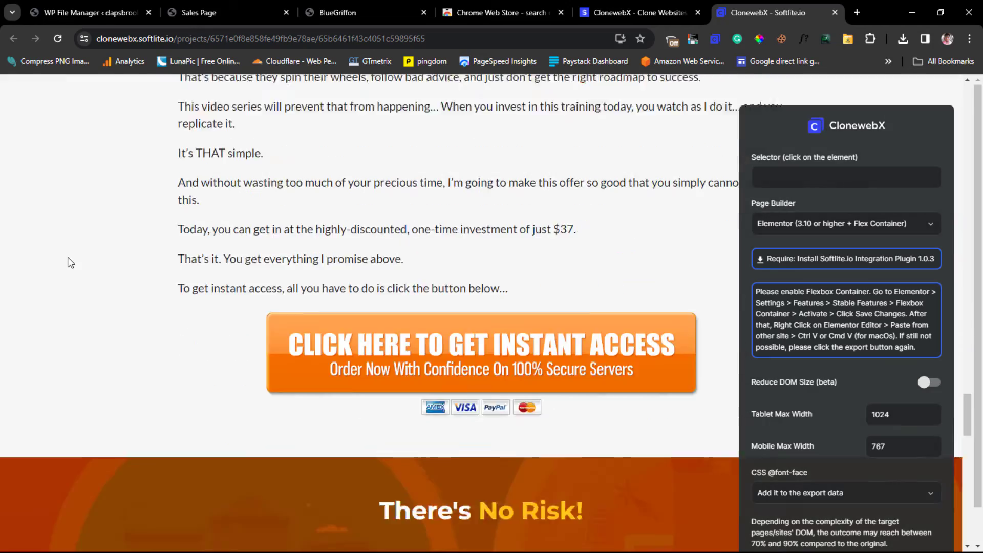
pyautogui.scroll(20, 71, 263)
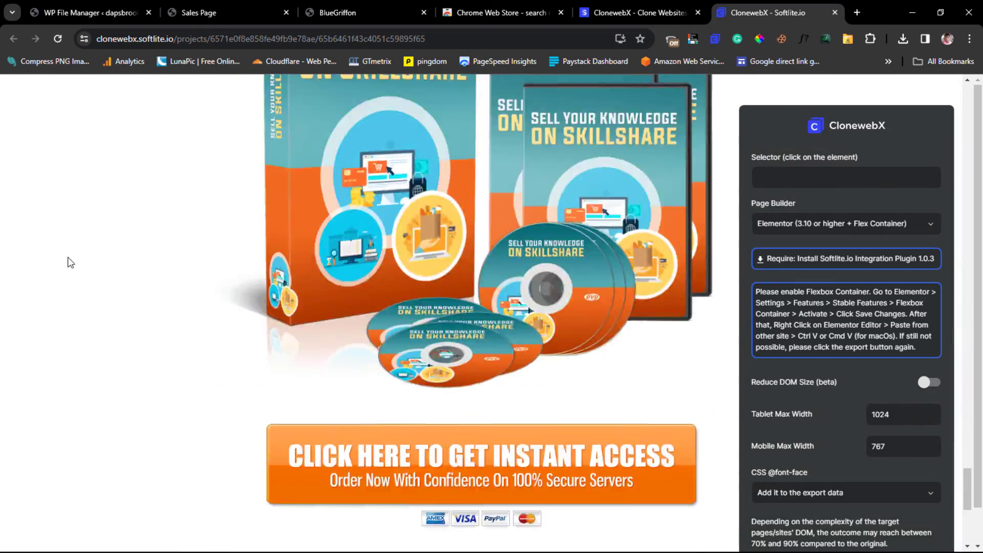
pyautogui.scroll(10, 69, 260)
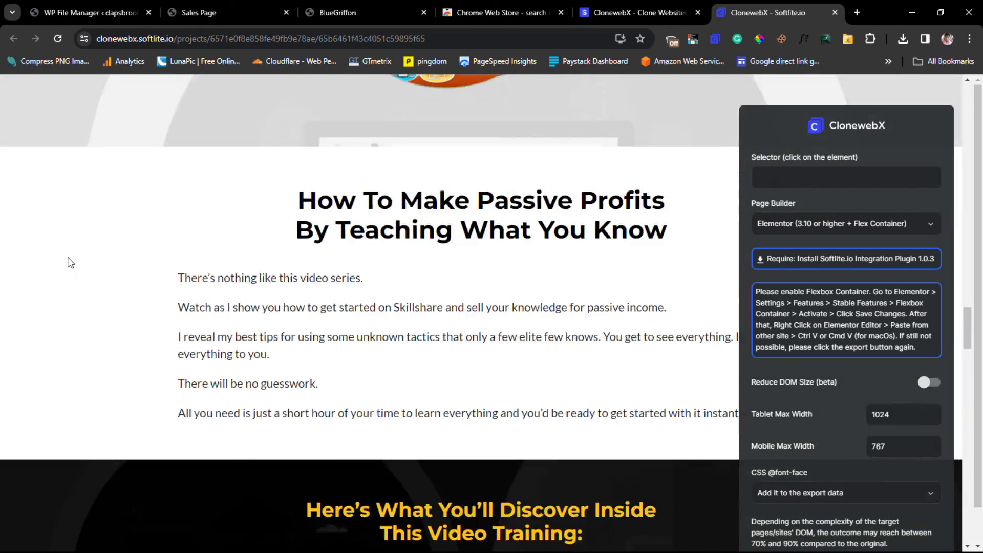
pyautogui.scroll(6, 69, 260)
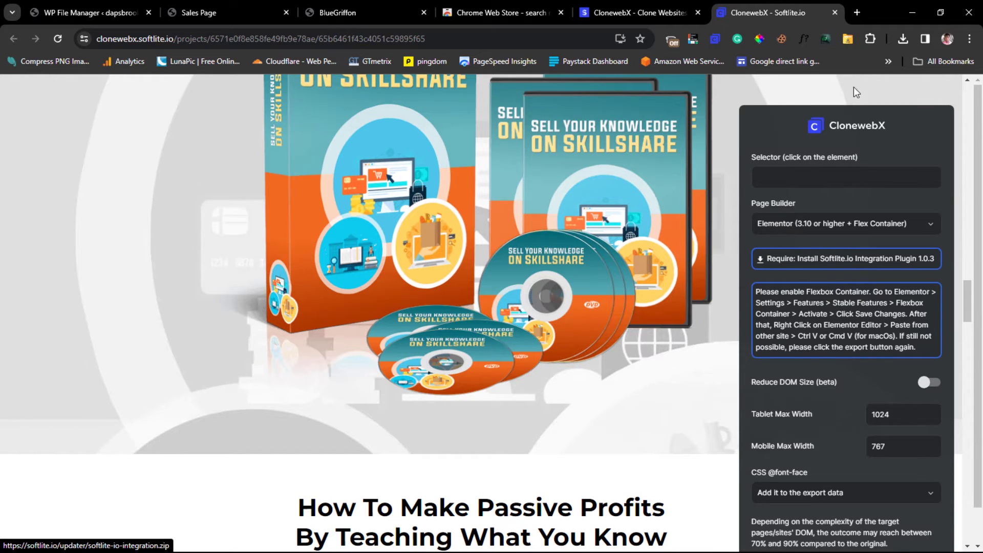
# Step: Download the required Softlite.io Integration Plugin 1.0.3 and switch back to the WordPress admin page with WP File Manager
pyautogui.click(846, 261)
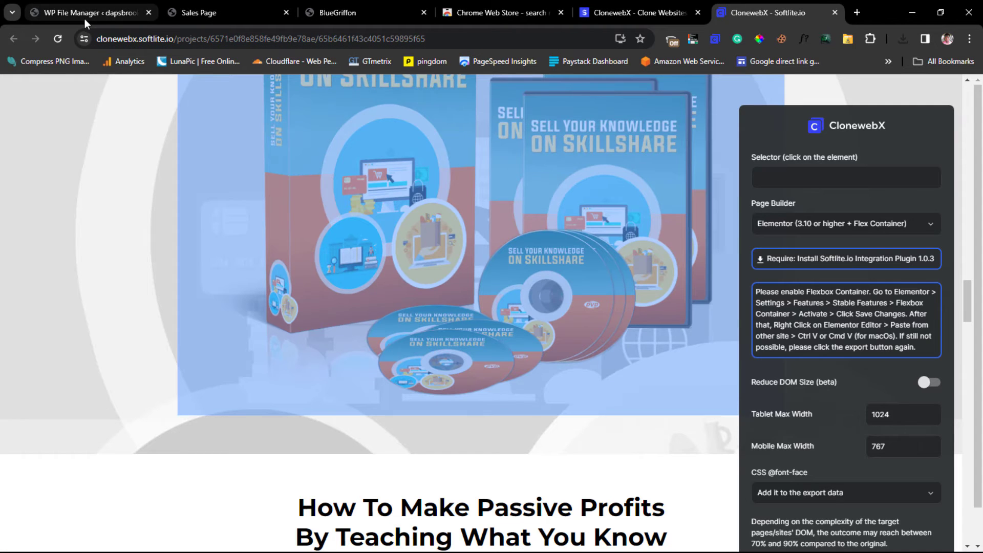
pyautogui.click(84, 17)
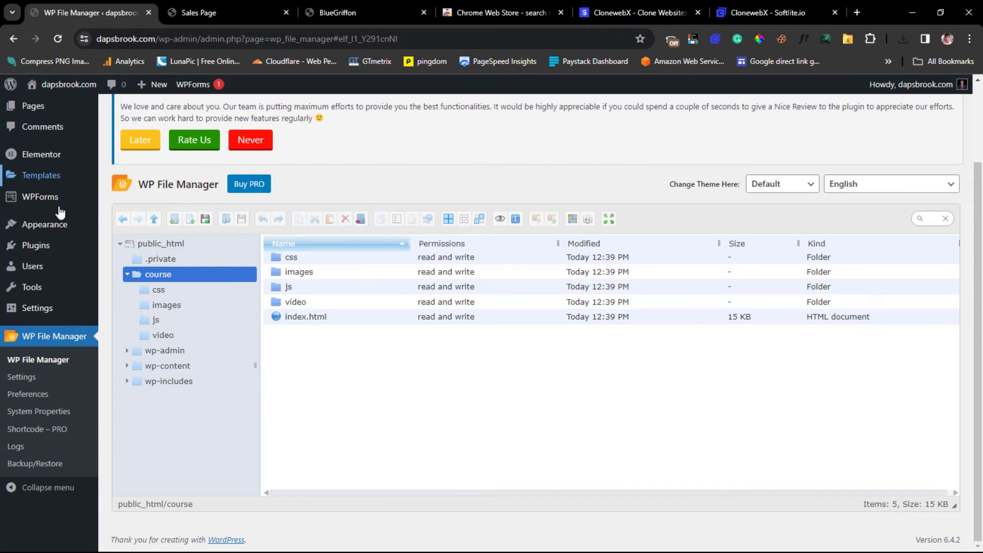
# Step: Install the Softlite.io integration plugin in WordPress from the downloaded softlite-io-integration (2).zip and activate it
pyautogui.moveTo(33, 245)
pyautogui.click(120, 266)
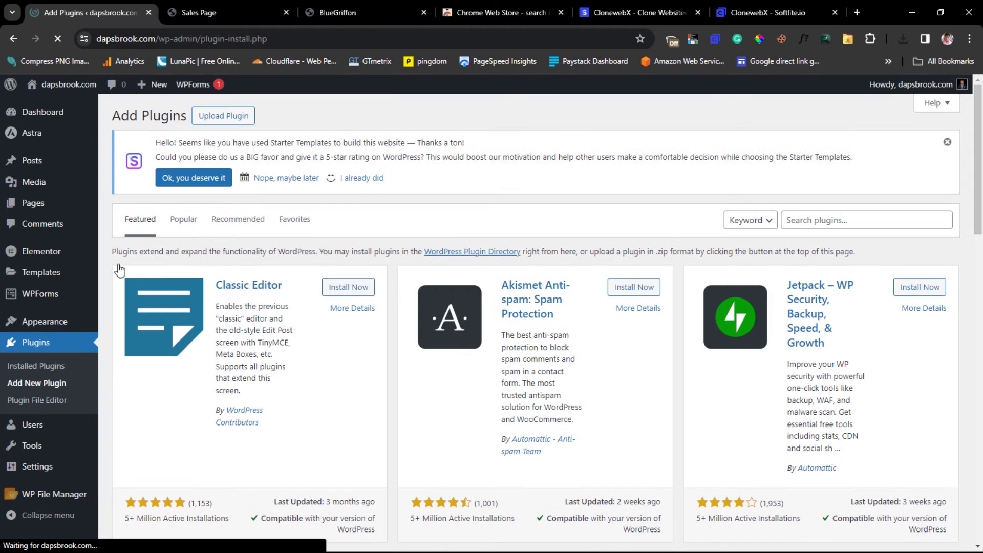
pyautogui.click(204, 121)
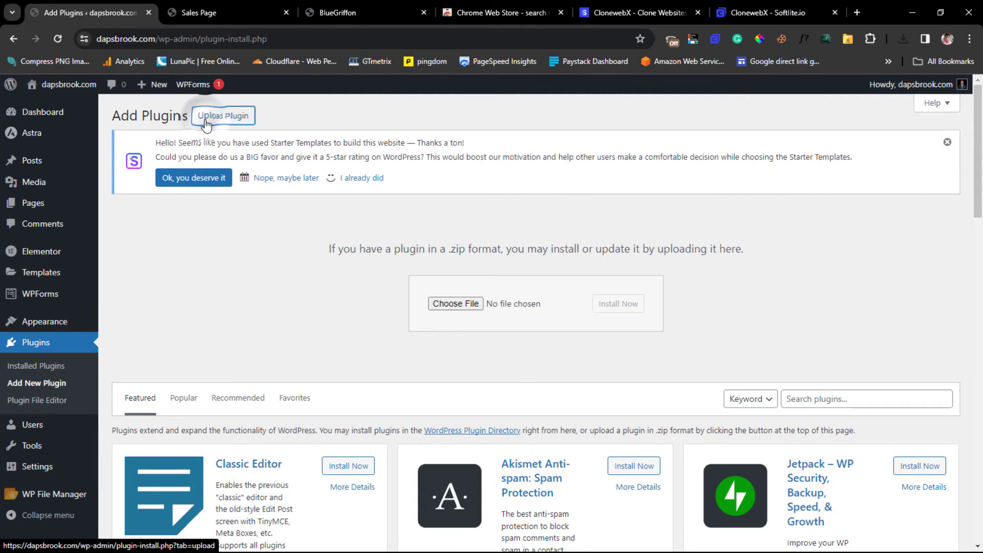
pyautogui.click(903, 39)
pyautogui.moveTo(796, 97); pyautogui.dragTo(492, 303)
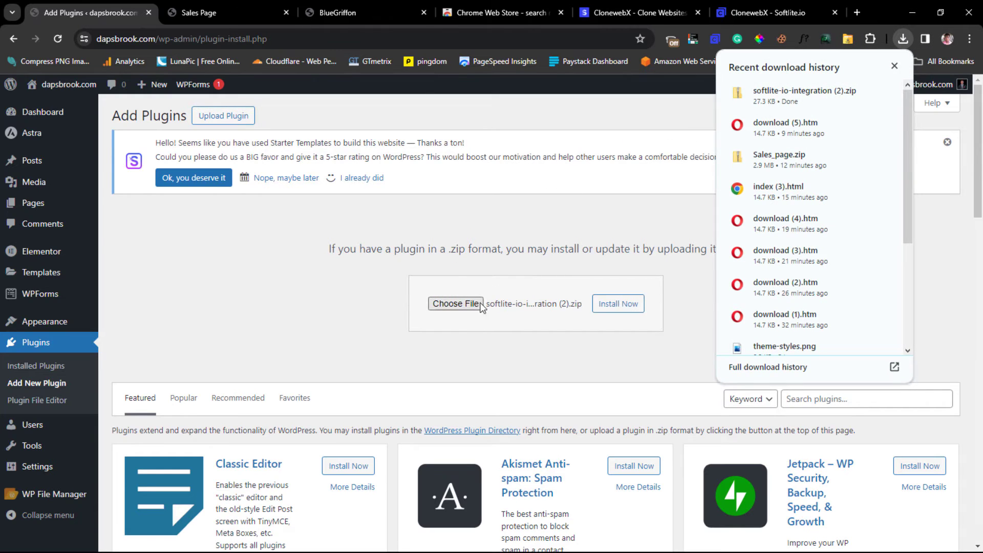
pyautogui.click(634, 304)
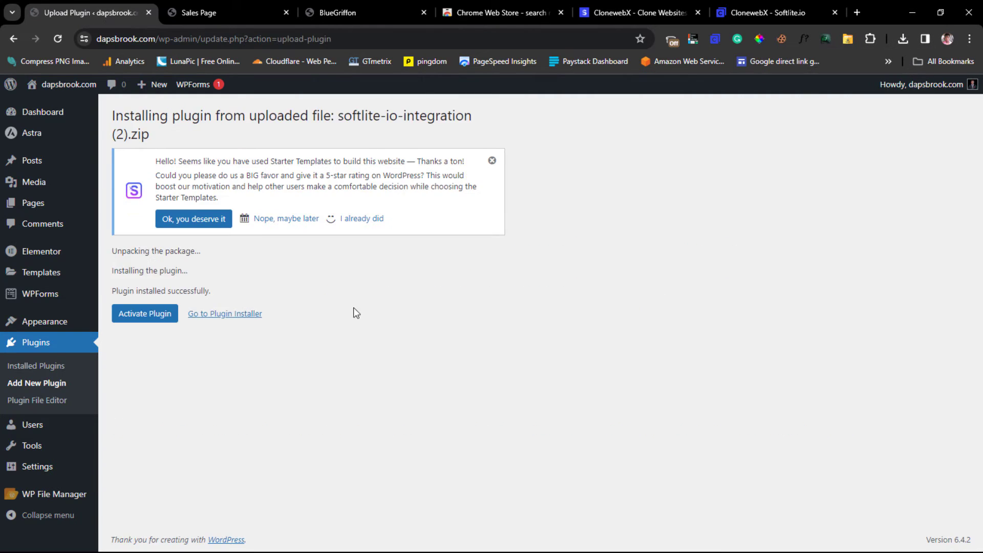
pyautogui.click(135, 316)
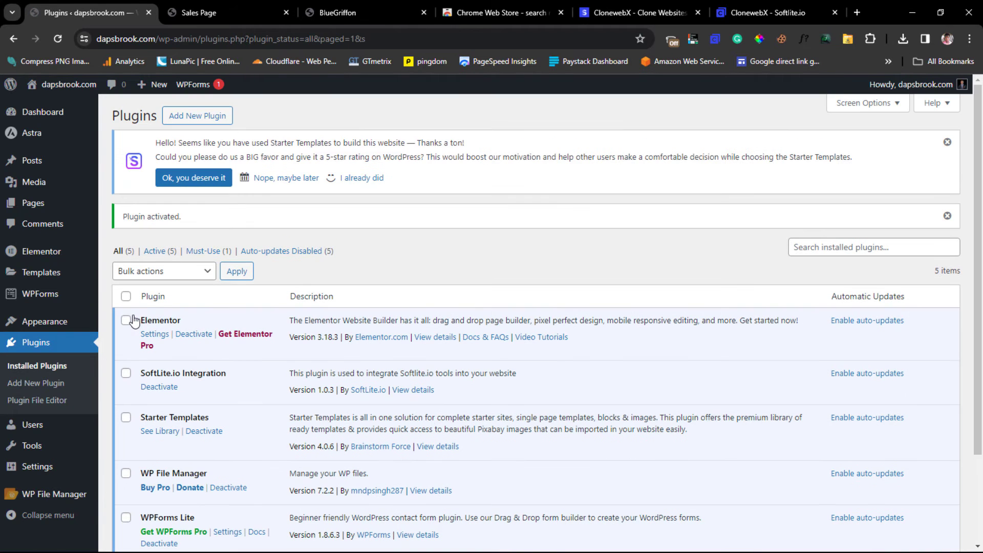
# Step: Add a new WordPress page titled "my course"
pyautogui.moveTo(32, 203)
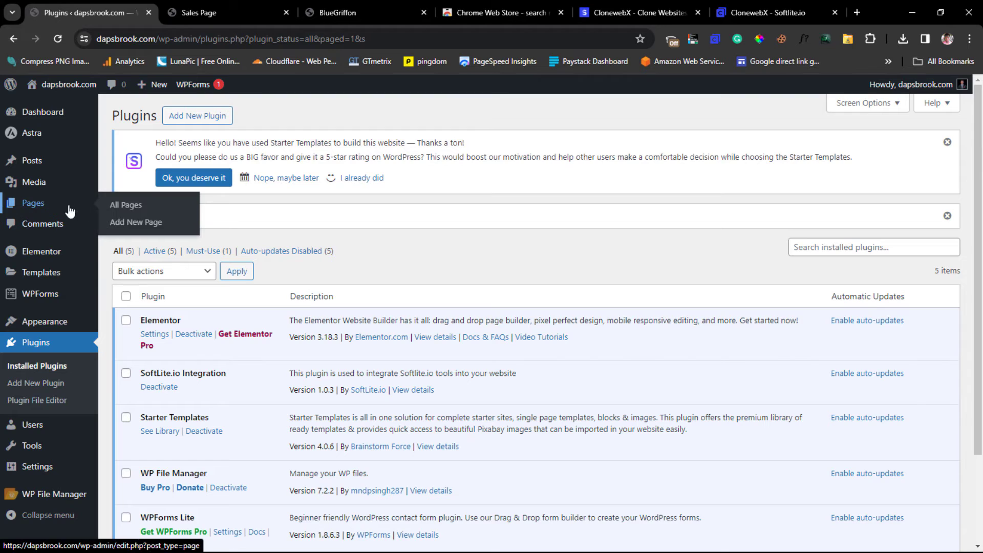
pyautogui.click(135, 223)
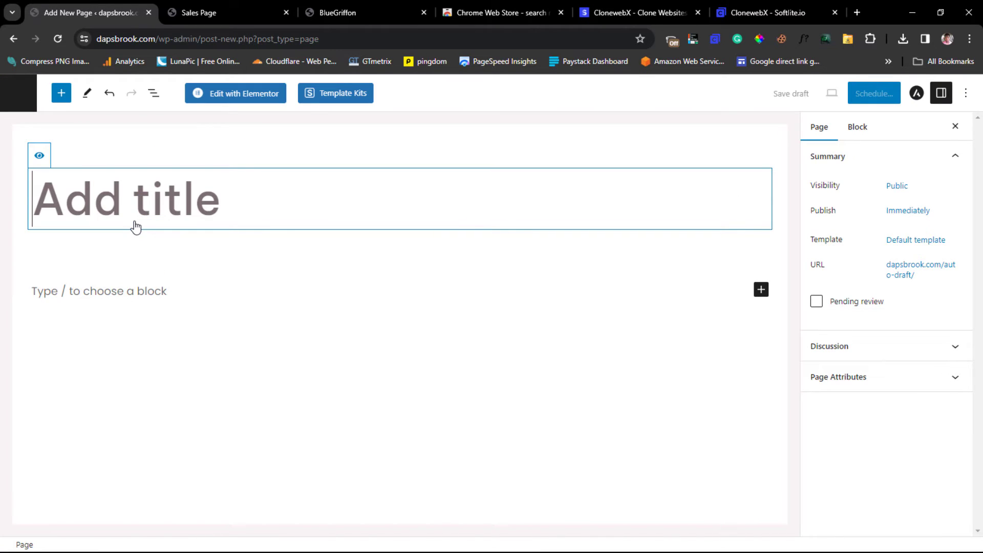
pyautogui.write('CO')
pyautogui.press('BackSpace')
pyautogui.press('BackSpace')
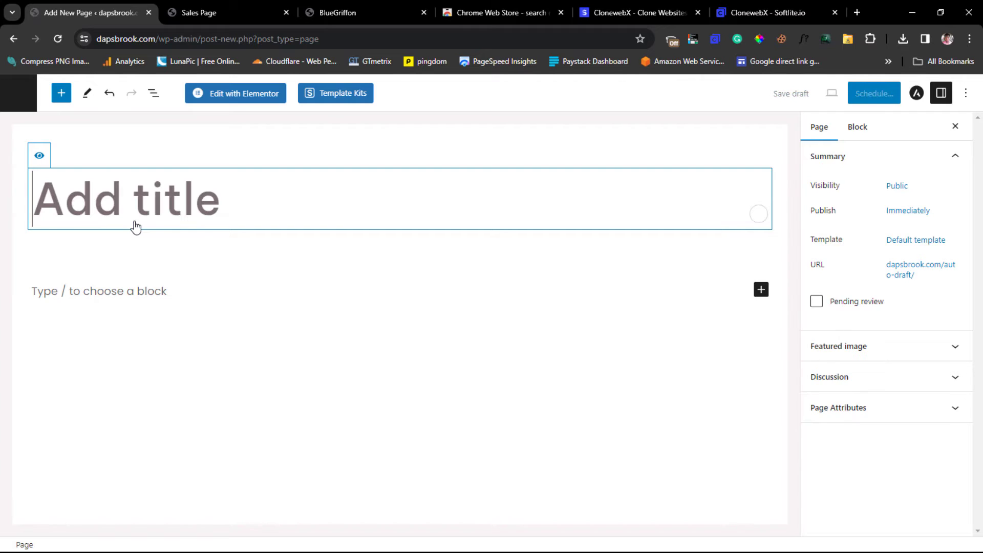
pyautogui.write('my ')
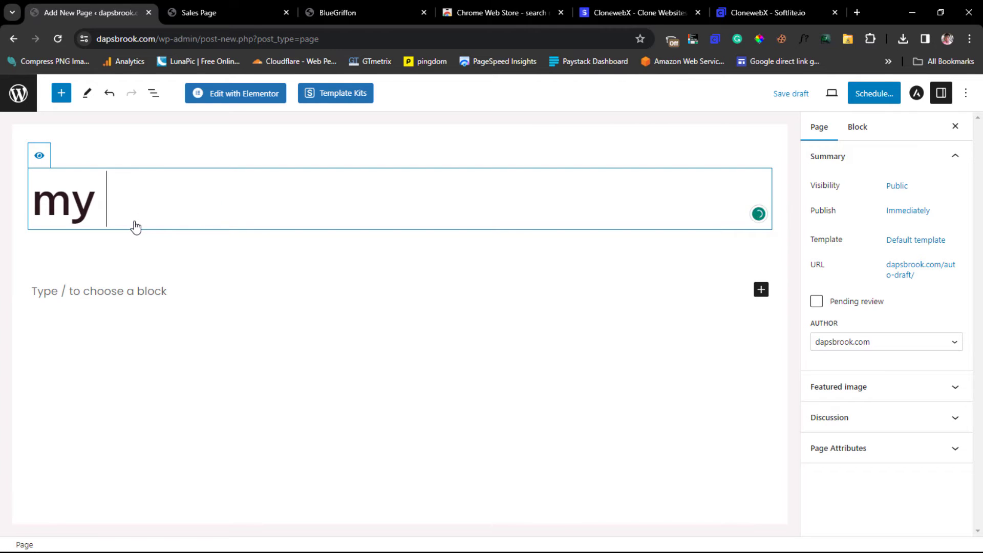
pyautogui.write('course')
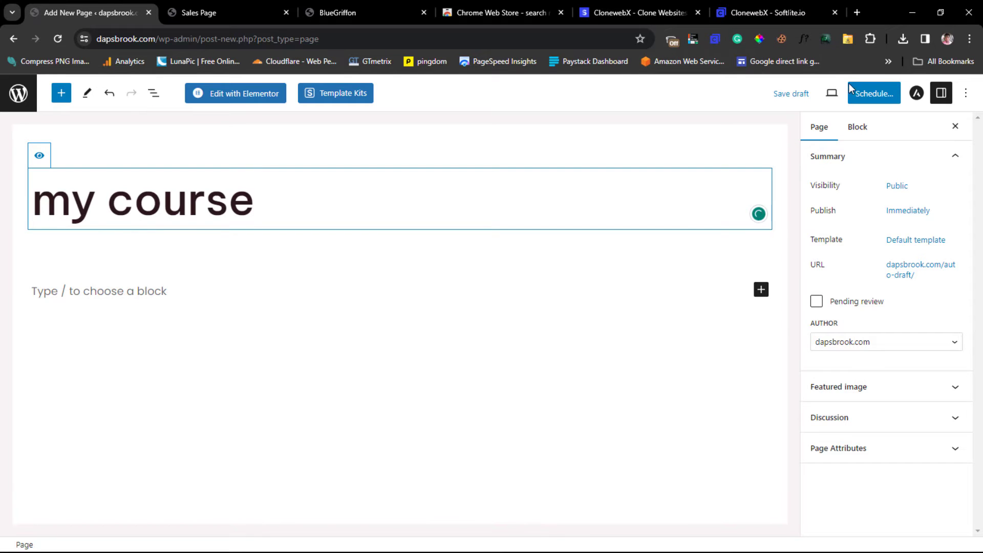
# Step: Schedule the "my course" page with its default publishing settings and open it in the Elementor editor
pyautogui.click(871, 94)
pyautogui.click(870, 94)
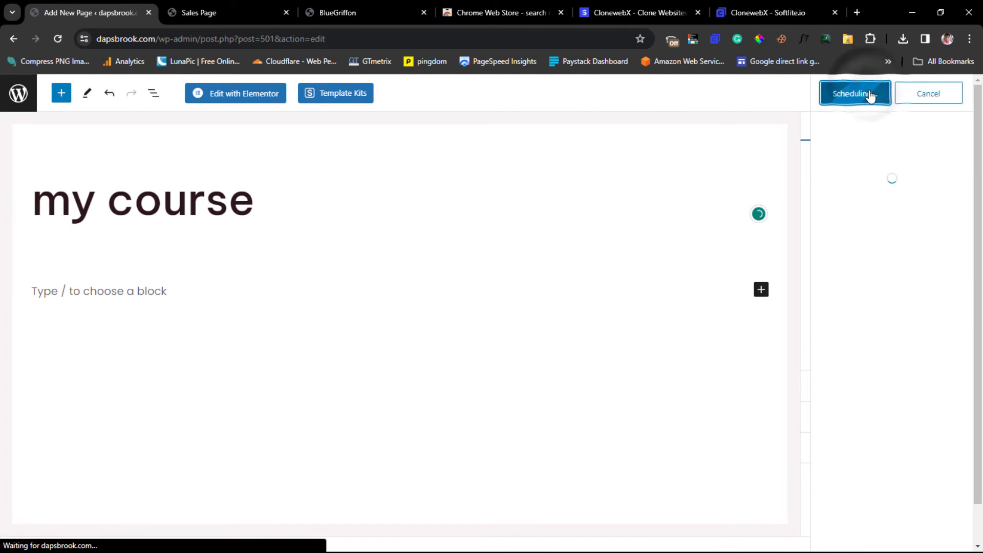
pyautogui.click(229, 97)
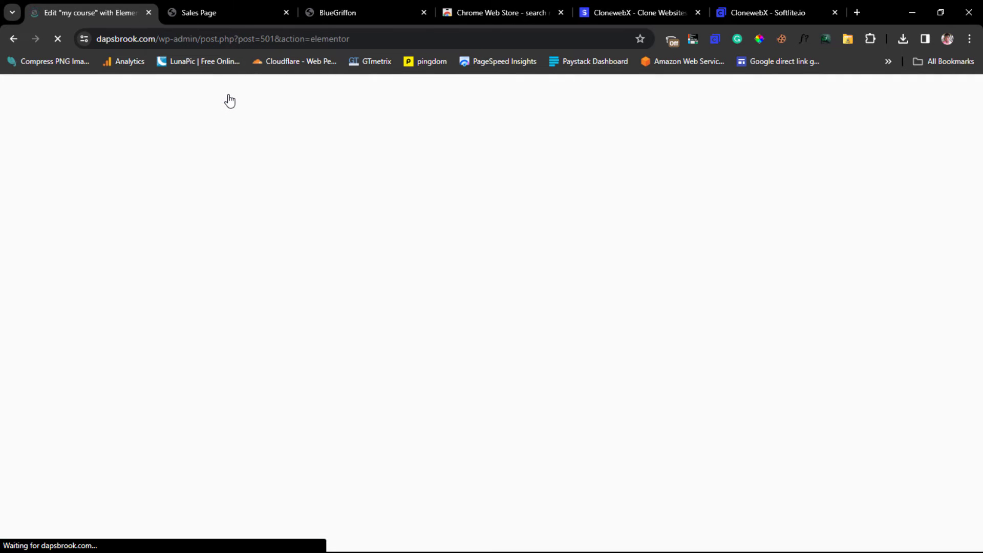
# Step: Switch to the ClonewebX project and set the export selector to the orange headline-and-video section, .clsBg_img1_fixed:nth-child(2)
pyautogui.click(762, 13)
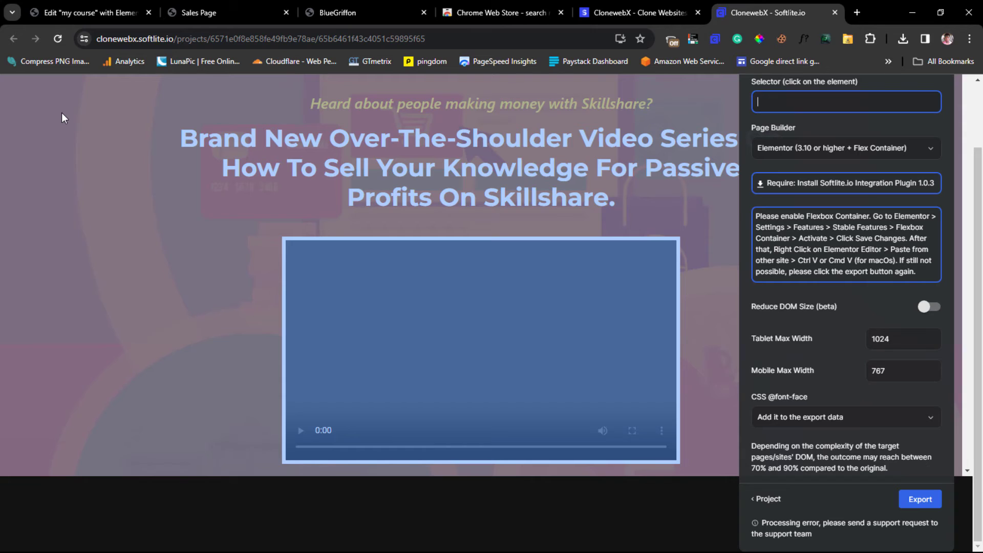
pyautogui.click(62, 113)
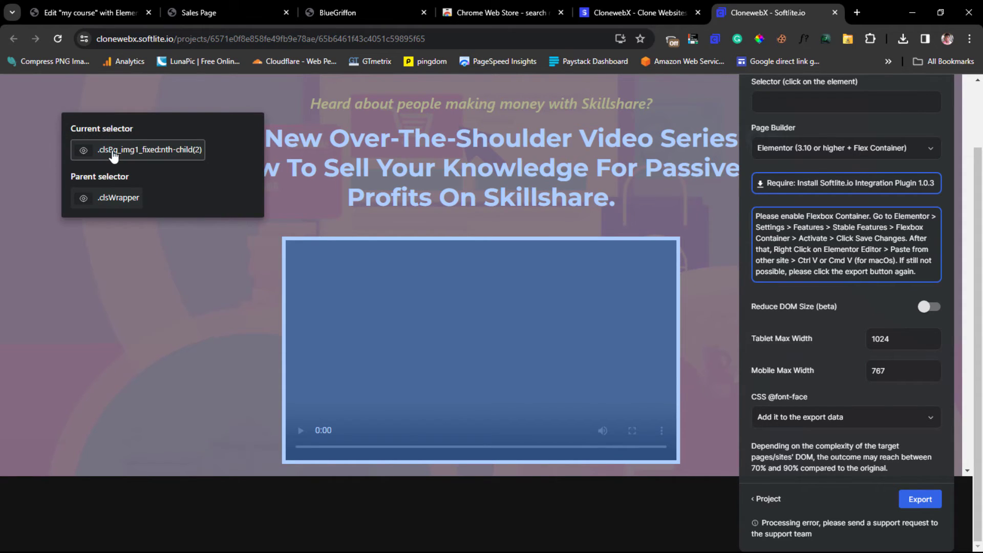
pyautogui.click(83, 152)
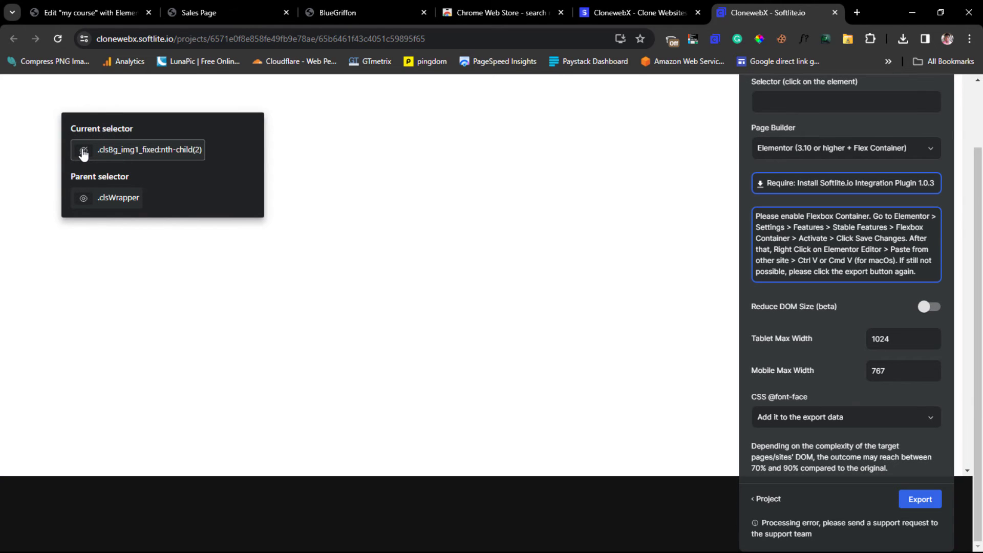
pyautogui.click(83, 151)
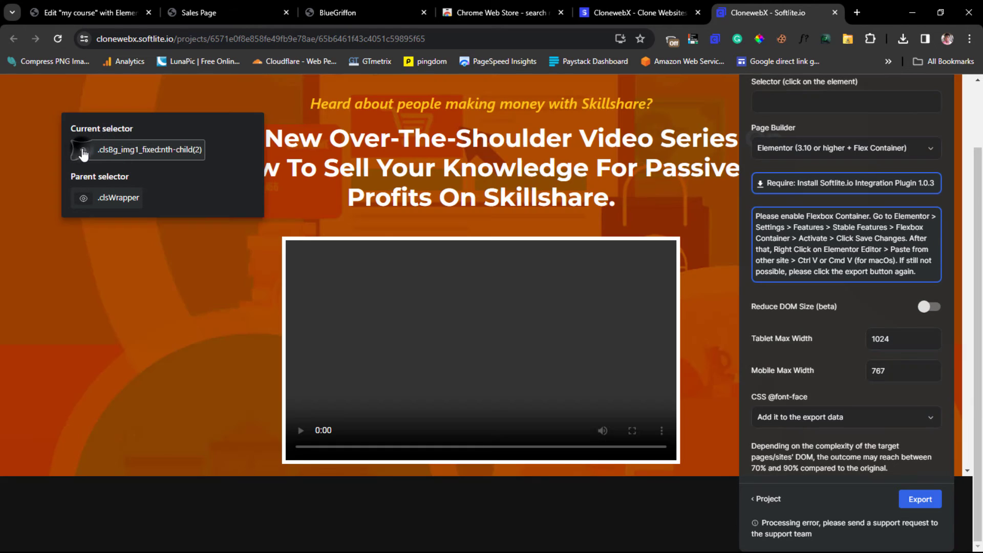
pyautogui.click(136, 155)
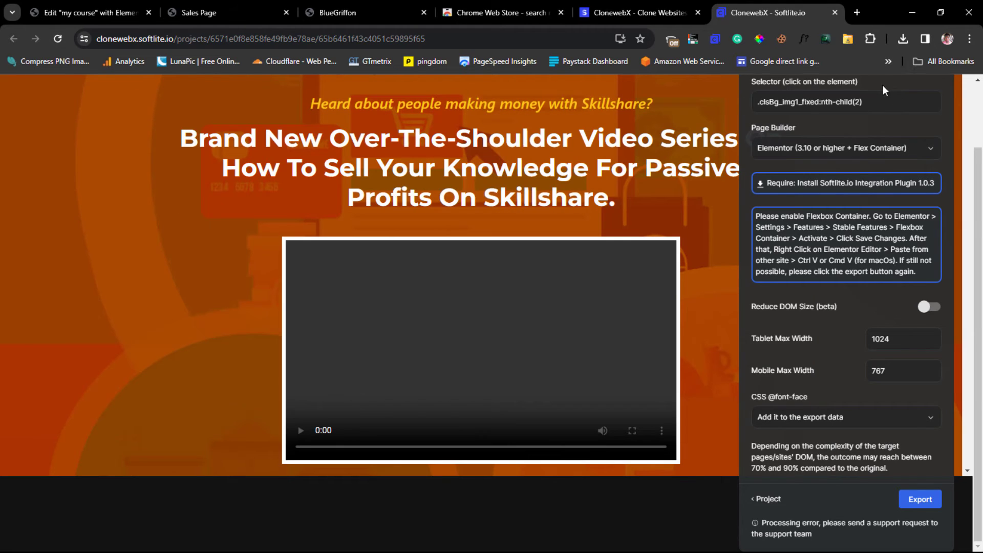
pyautogui.moveTo(889, 102); pyautogui.dragTo(756, 111)
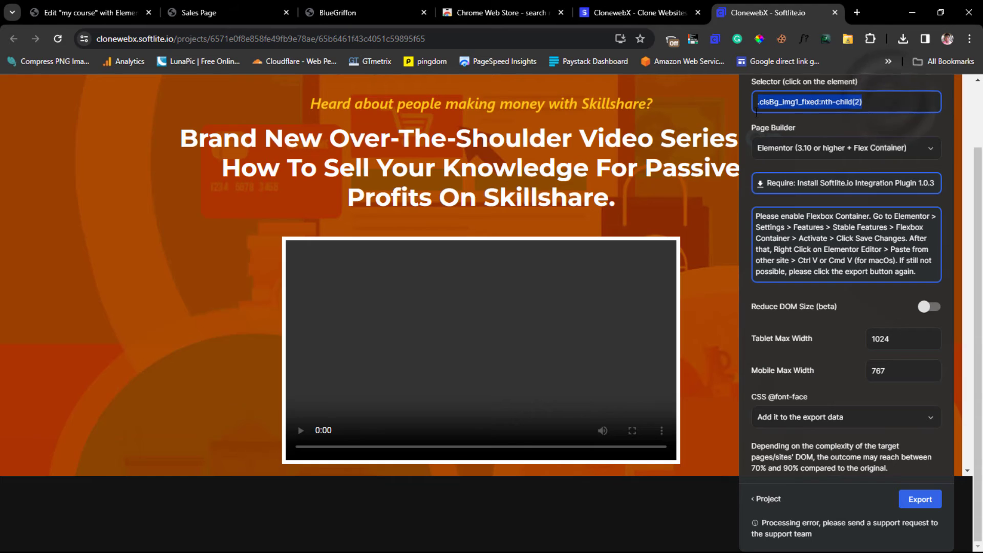
# Step: Export the selected section with Elementor (3.10 or higher + Flex Container) as the page builder
pyautogui.click(899, 146)
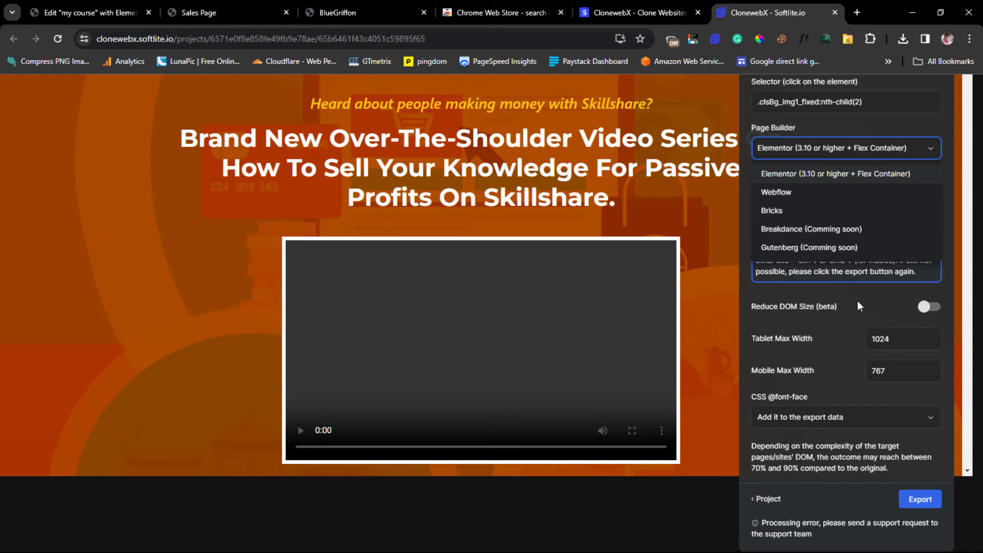
pyautogui.click(838, 146)
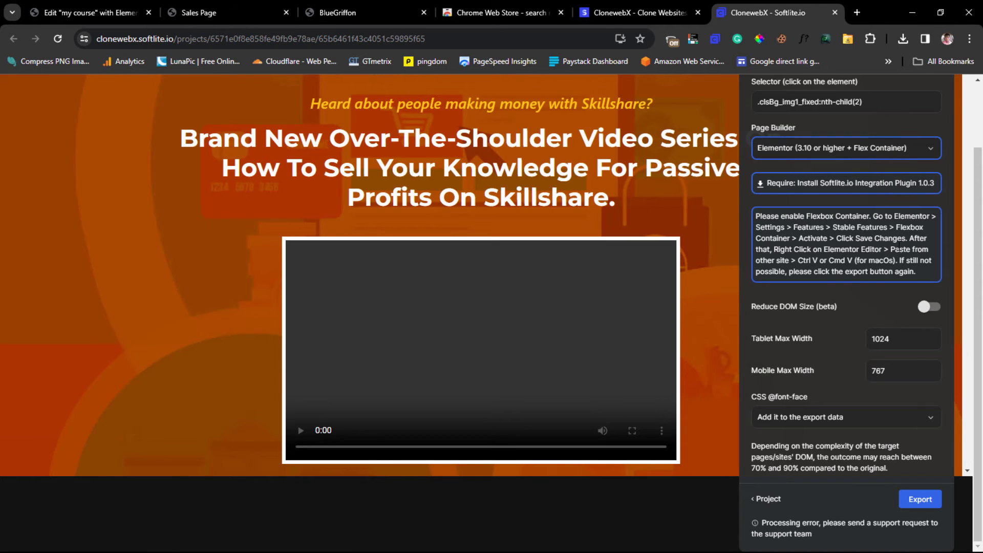
pyautogui.click(919, 498)
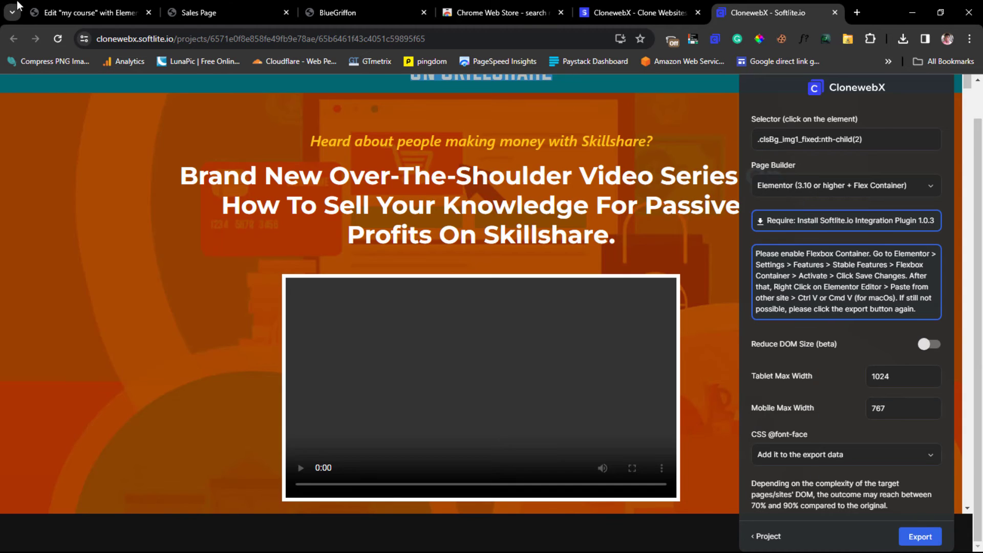
# Step: Switch to the Elementor editor and paste the exported section from the other site into the empty "my course" page
pyautogui.click(64, 12)
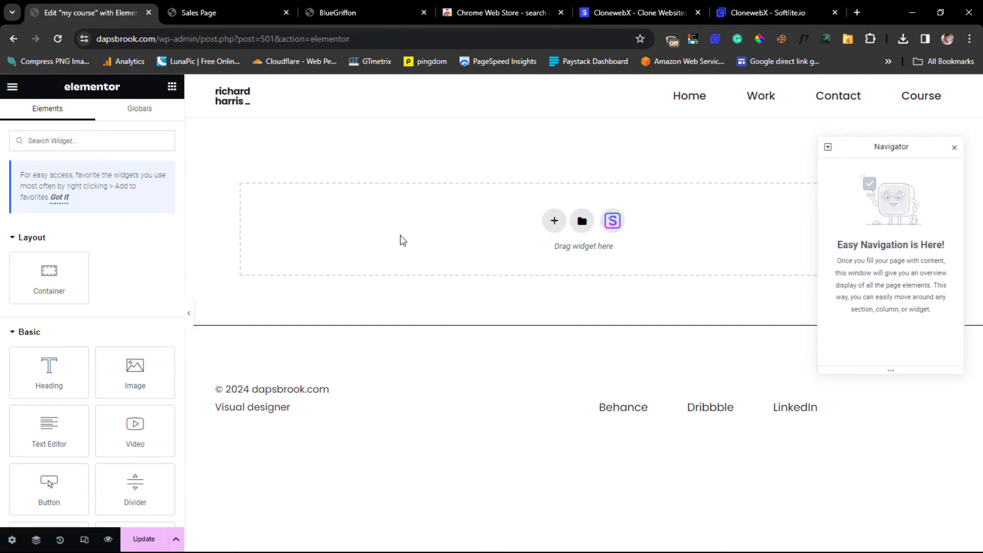
pyautogui.rightClick(402, 238)
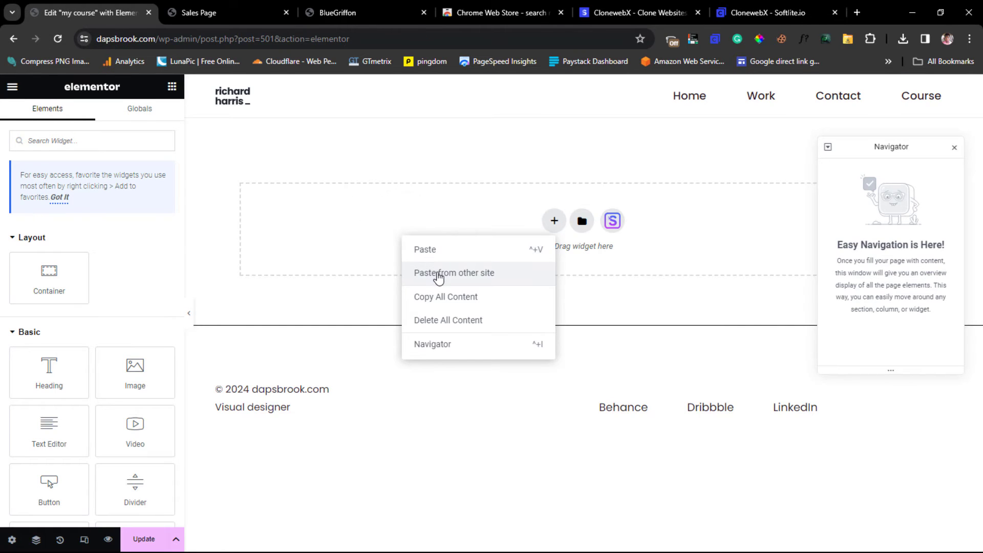
pyautogui.click(438, 274)
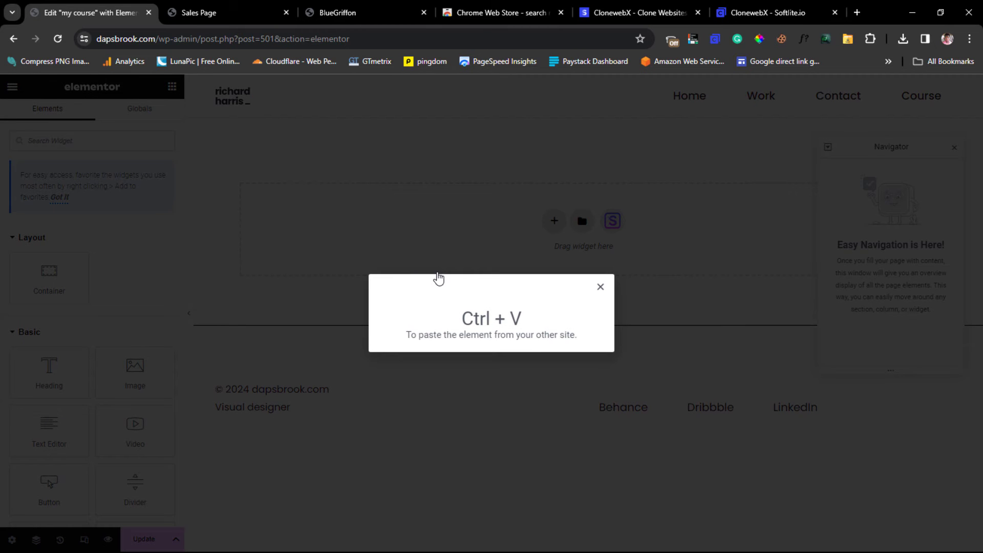
pyautogui.hotkey('ctrl', 'v')
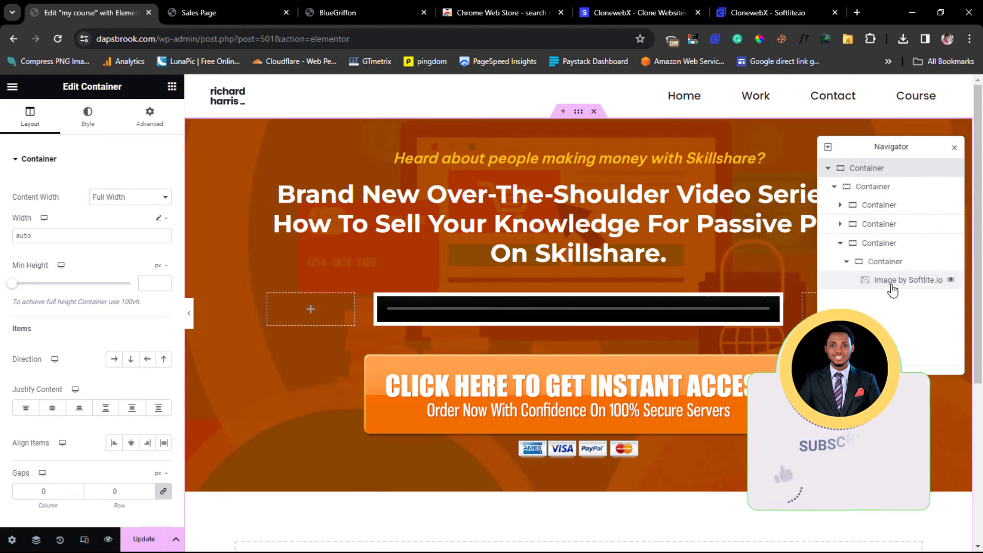
# Step: Open the HTML widget behind the pasted section's collapsed video player to inspect its code
pyautogui.click(876, 244)
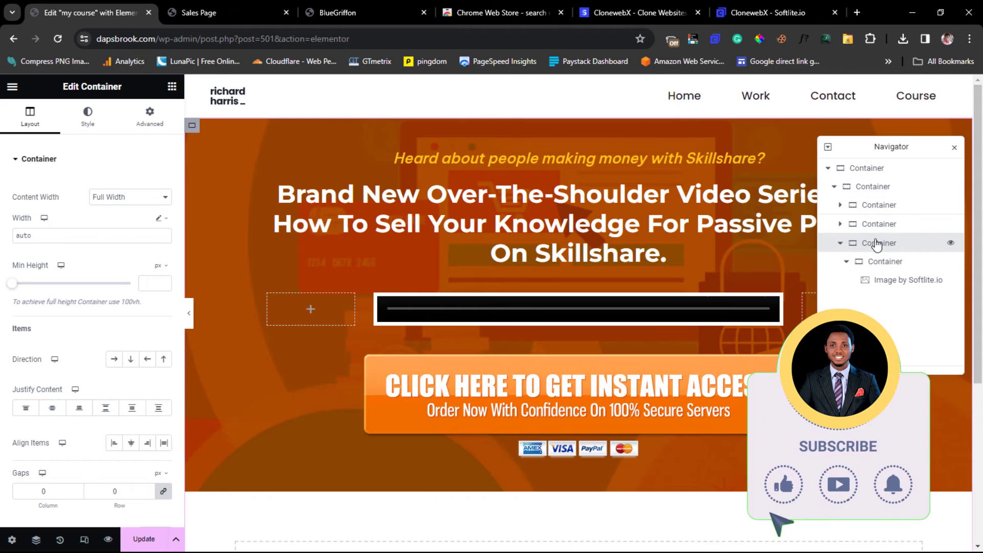
pyautogui.click(840, 243)
pyautogui.click(476, 313)
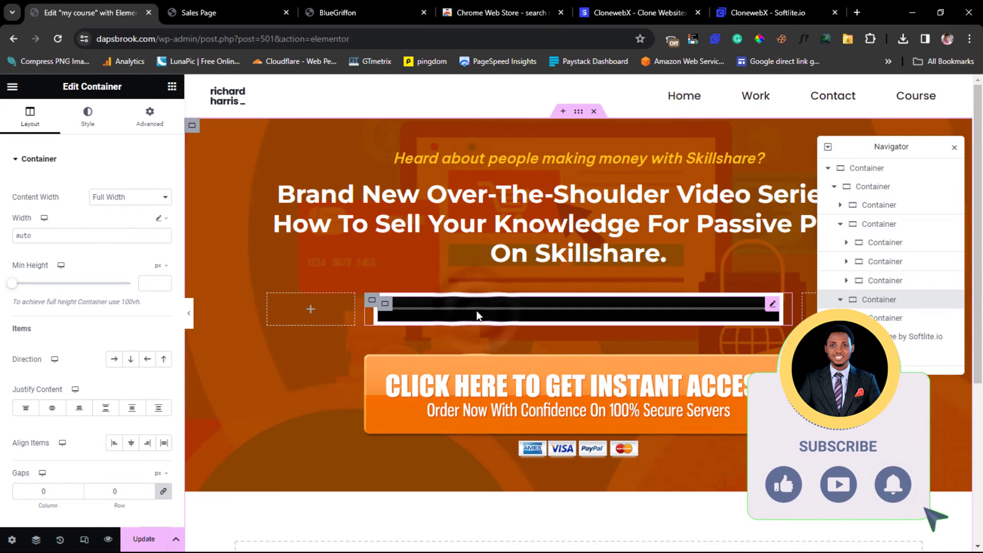
pyautogui.click(476, 310)
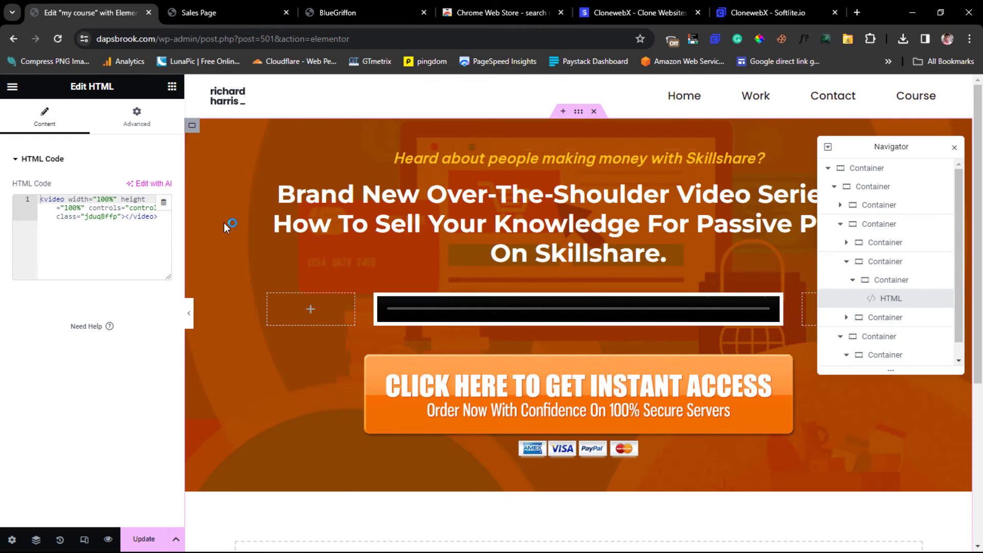
# Step: Find the Video widget and add it to the player's white-framed container, below the HTML widget
pyautogui.click(171, 88)
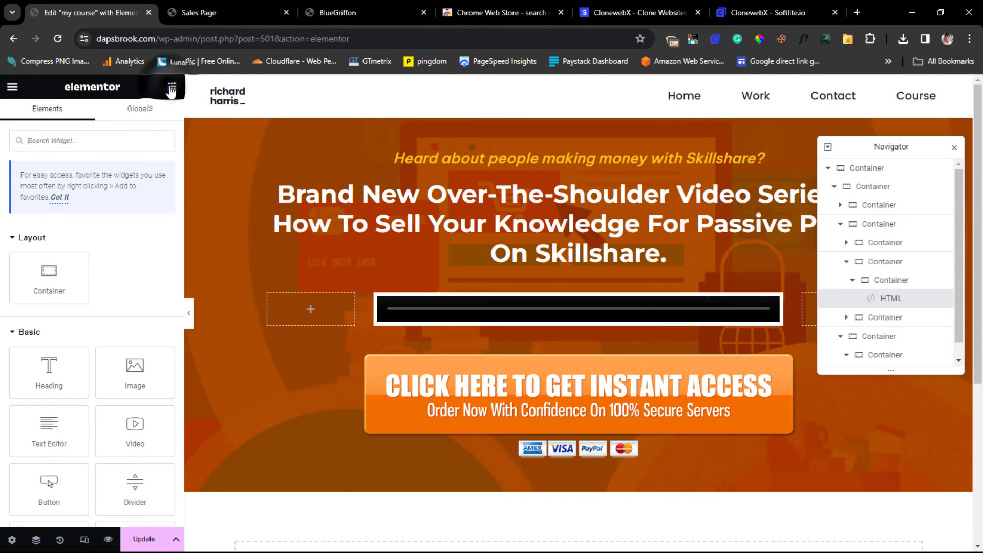
pyautogui.click(91, 144)
pyautogui.write('v')
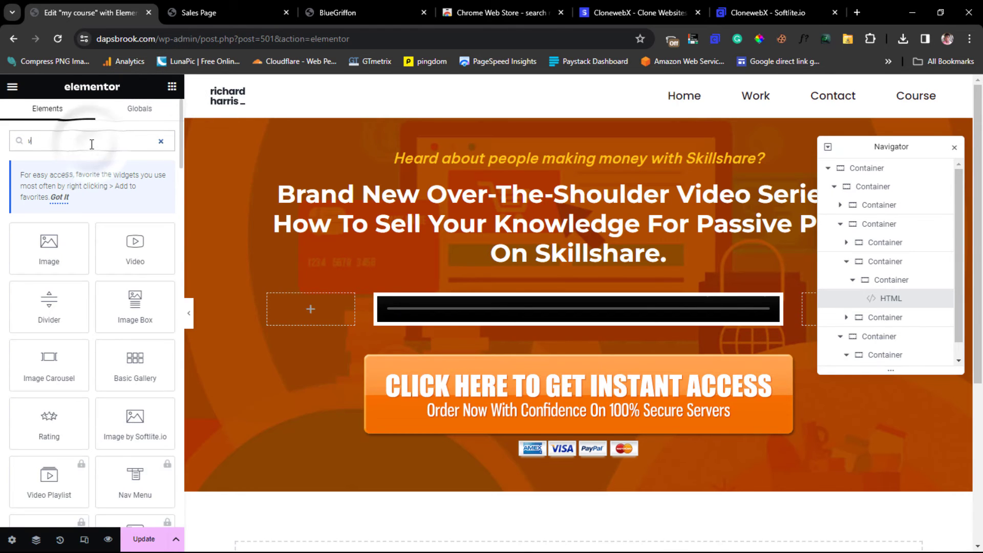
pyautogui.write('ideo')
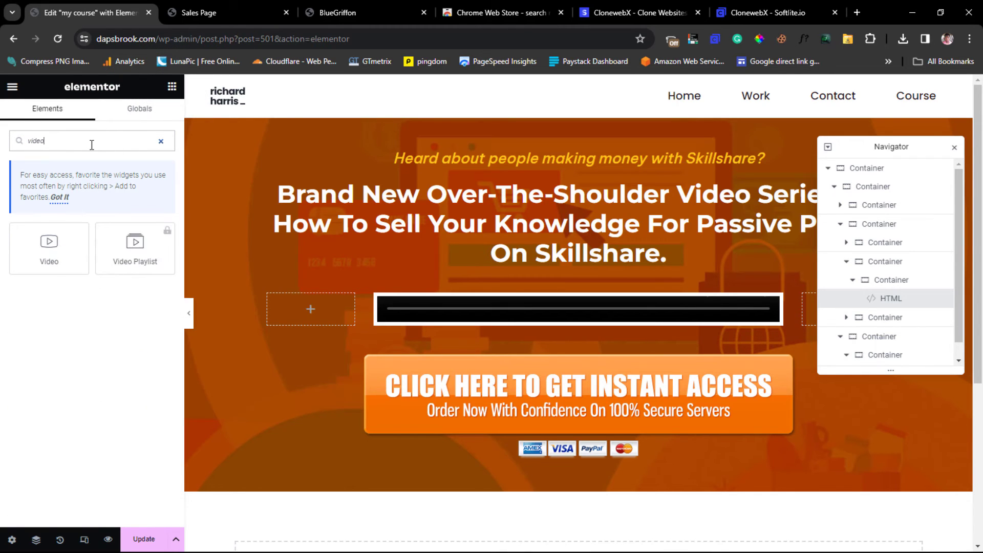
pyautogui.moveTo(49, 248); pyautogui.dragTo(580, 315)
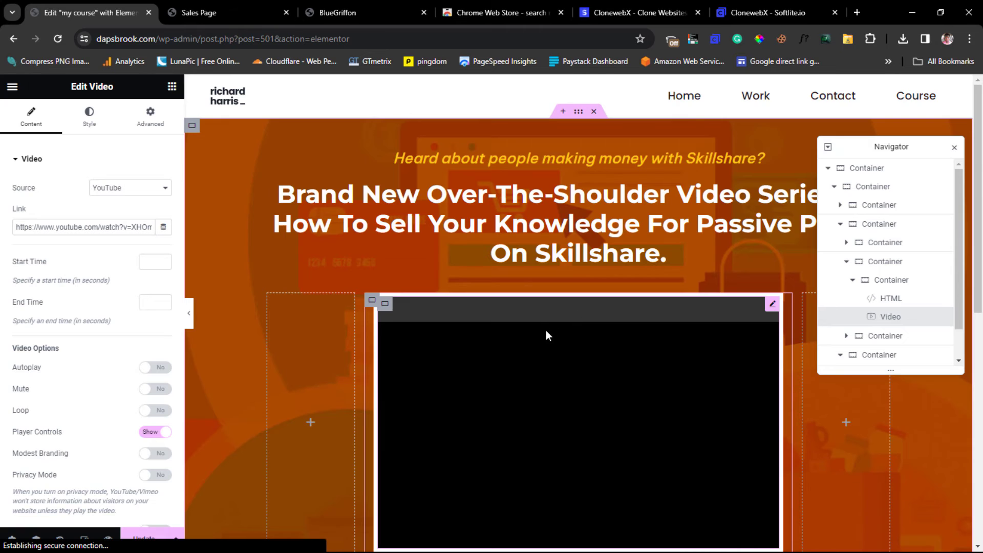
# Step: Delete the old HTML video widget above the new Video widget
pyautogui.scroll(-4, 546, 331)
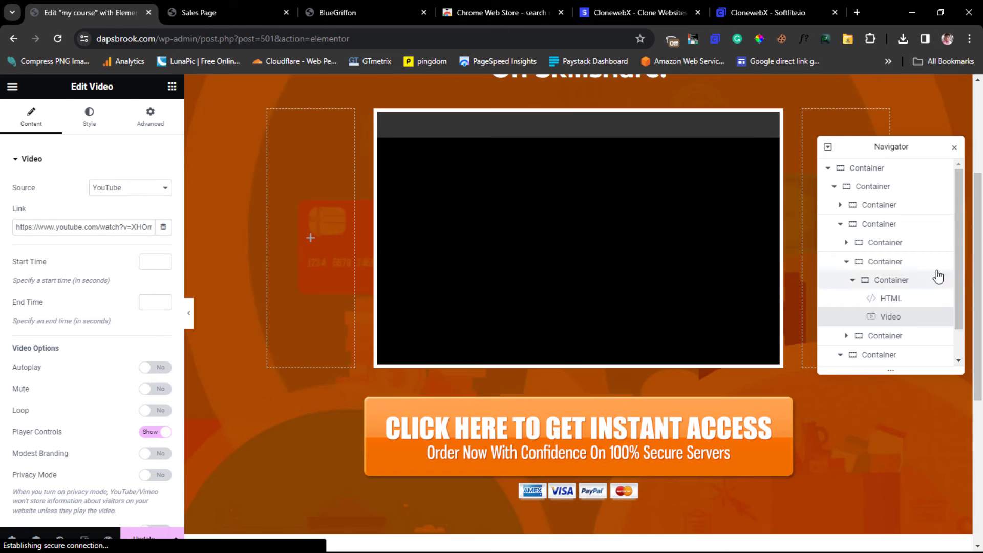
pyautogui.click(890, 298)
pyautogui.rightClick(893, 300)
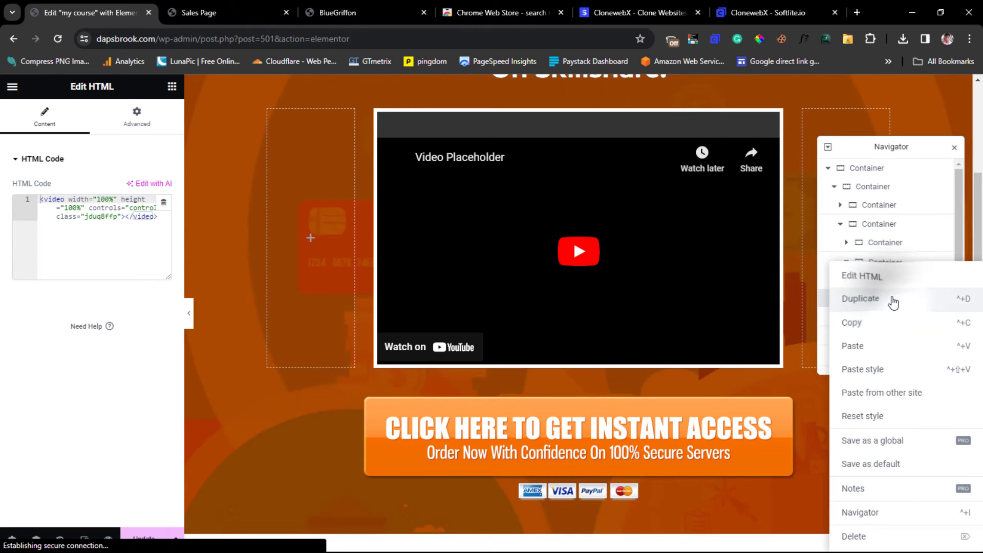
pyautogui.click(862, 535)
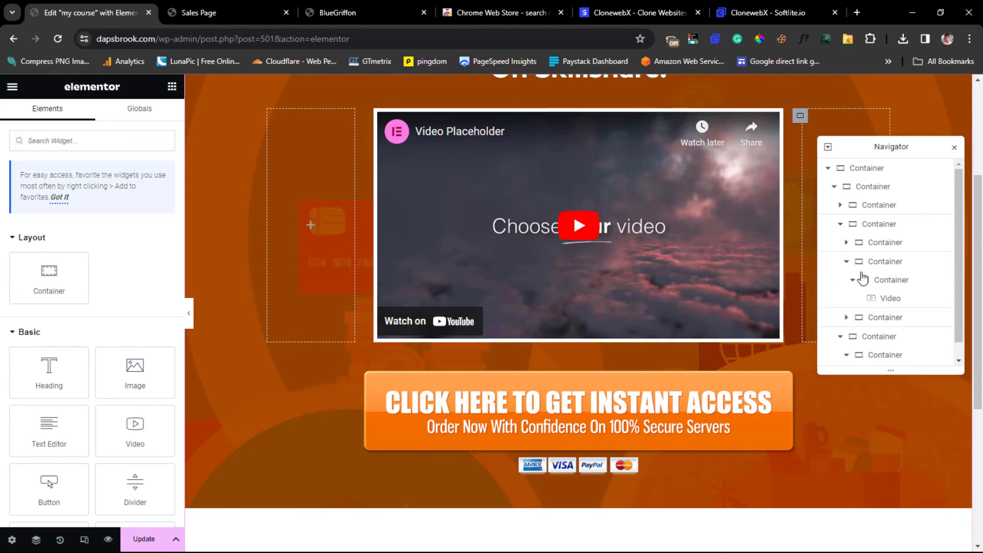
# Step: Try a Self Hosted source with an external URL on the Video widget, and return the source to YouTube
pyautogui.click(900, 298)
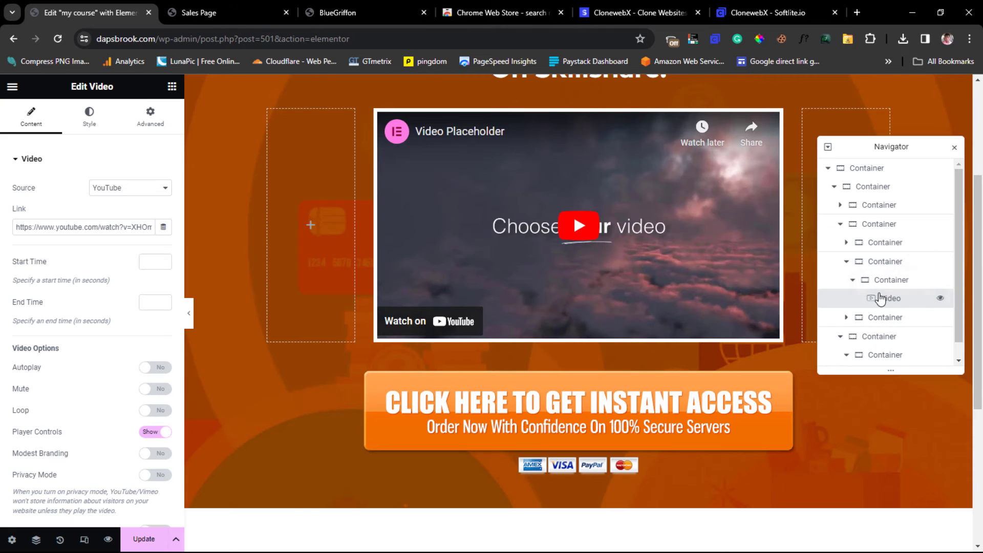
pyautogui.click(135, 196)
pyautogui.click(121, 241)
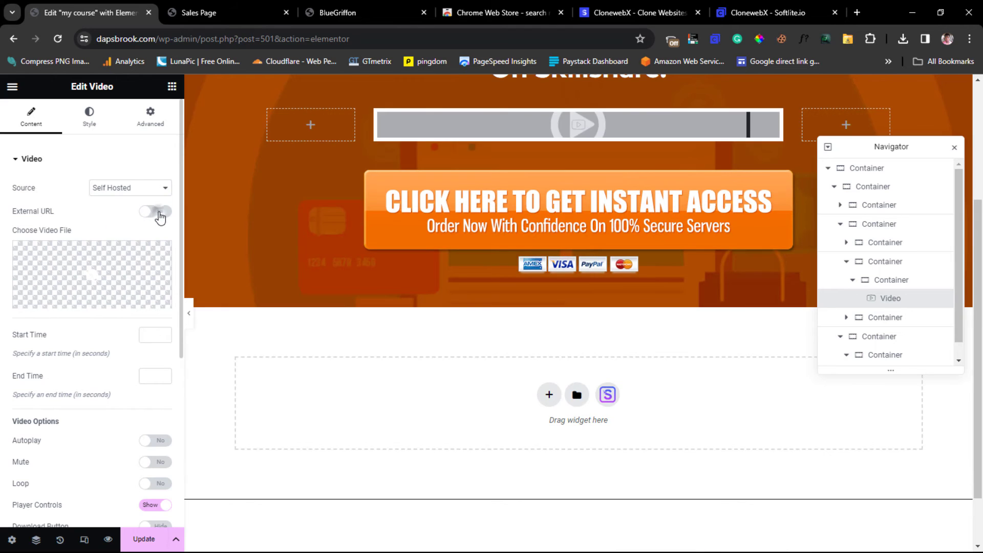
pyautogui.click(160, 214)
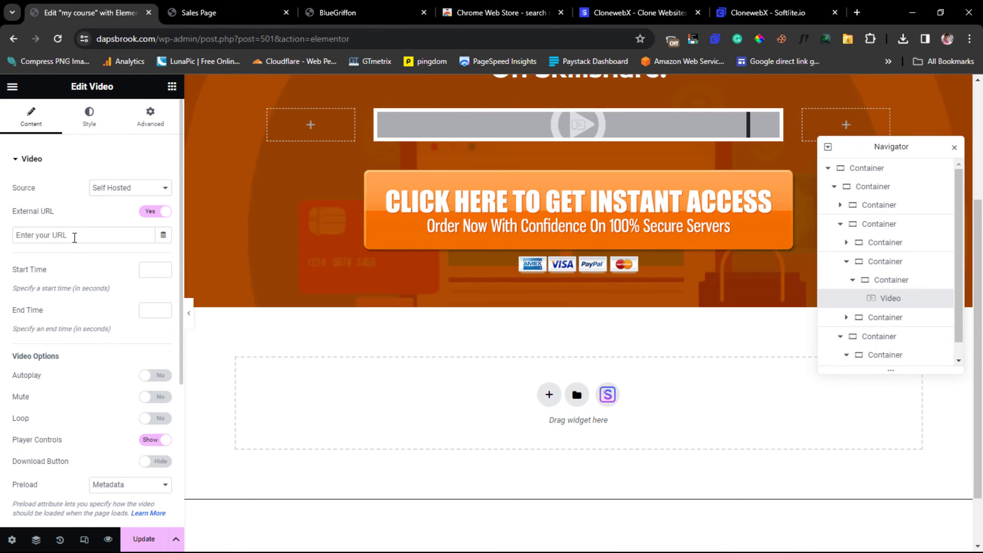
pyautogui.click(109, 190)
pyautogui.click(109, 200)
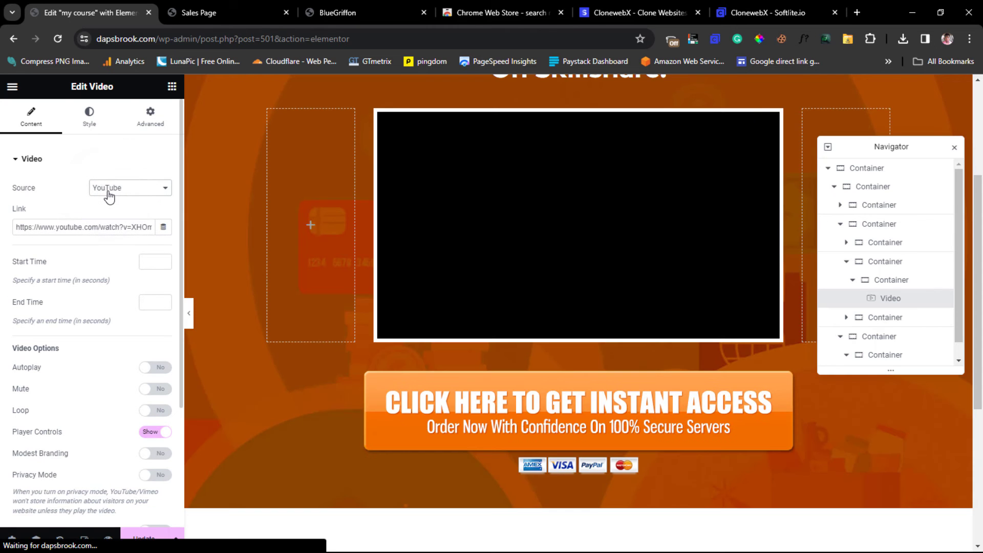
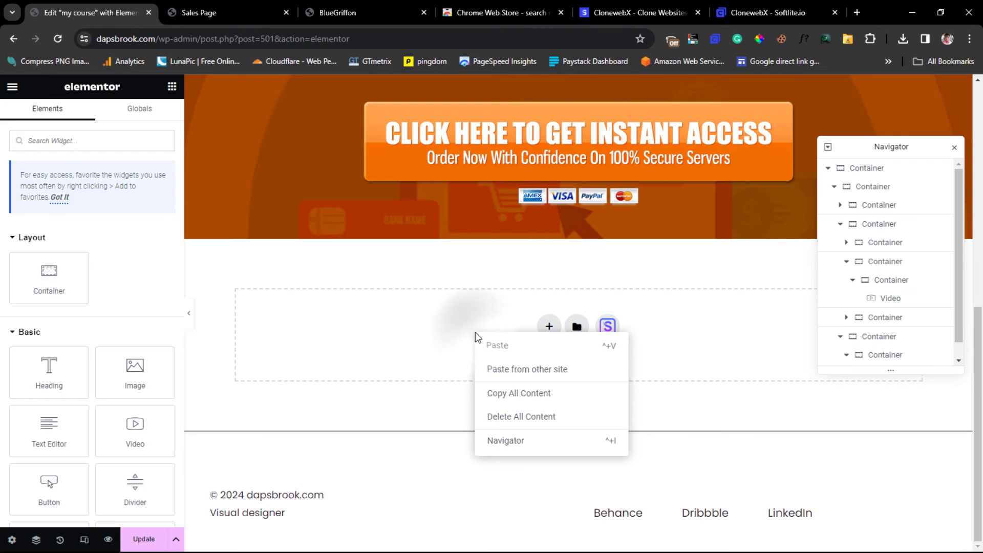
# Step: Paste the exported "Dear Friend" text section from the other site below the orange hero section and review the pasted content
pyautogui.click(505, 371)
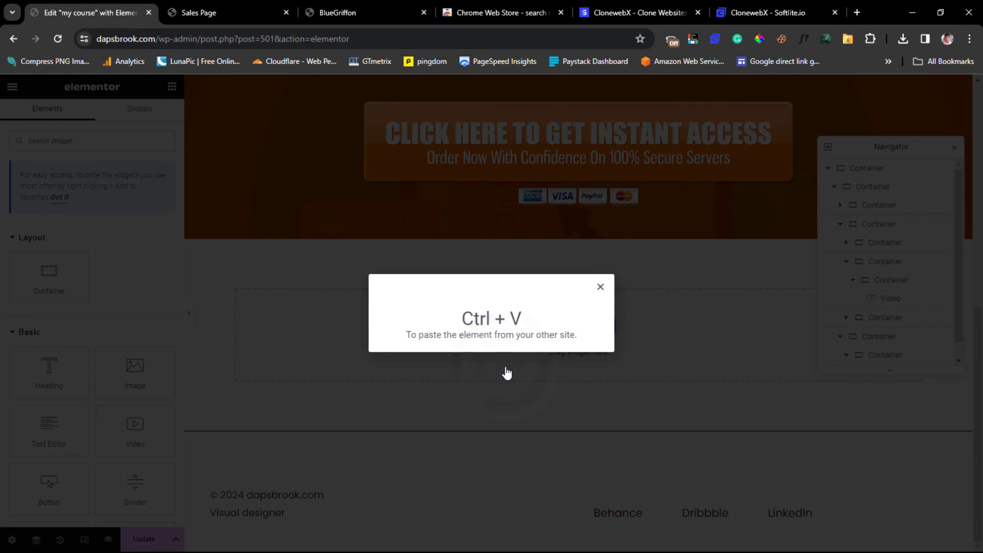
pyautogui.hotkey('ctrl', 'v')
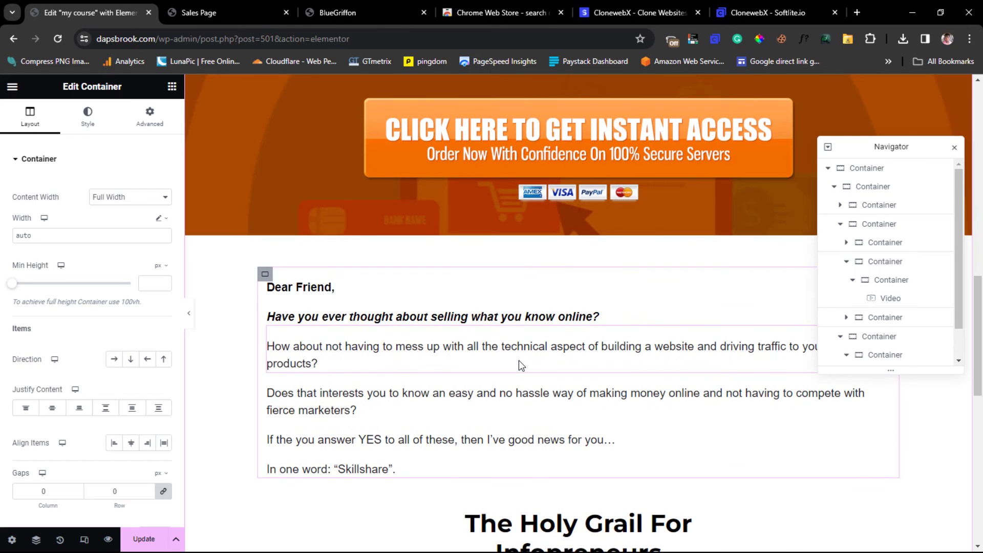
pyautogui.scroll(-12, 518, 363)
pyautogui.scroll(-6, 518, 363)
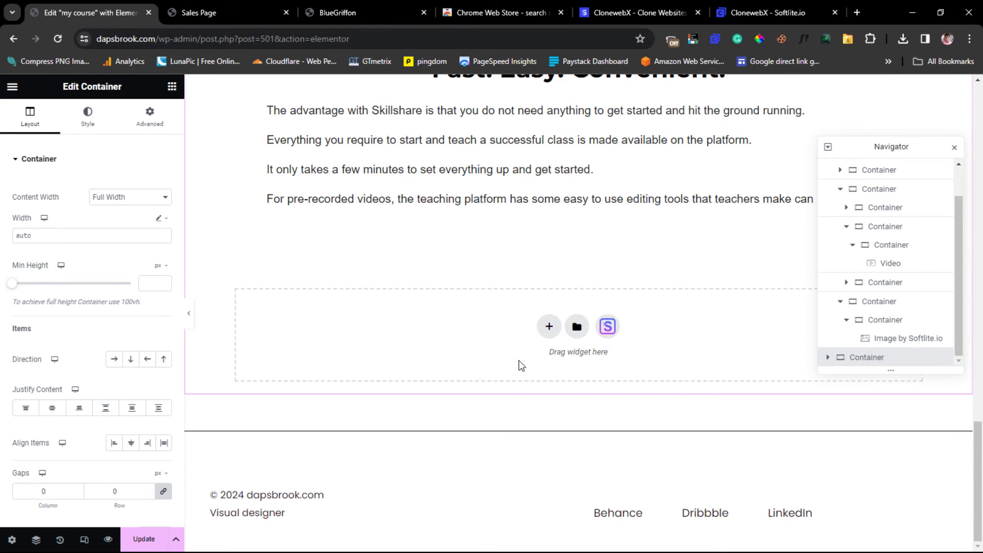
pyautogui.scroll(2, 518, 360)
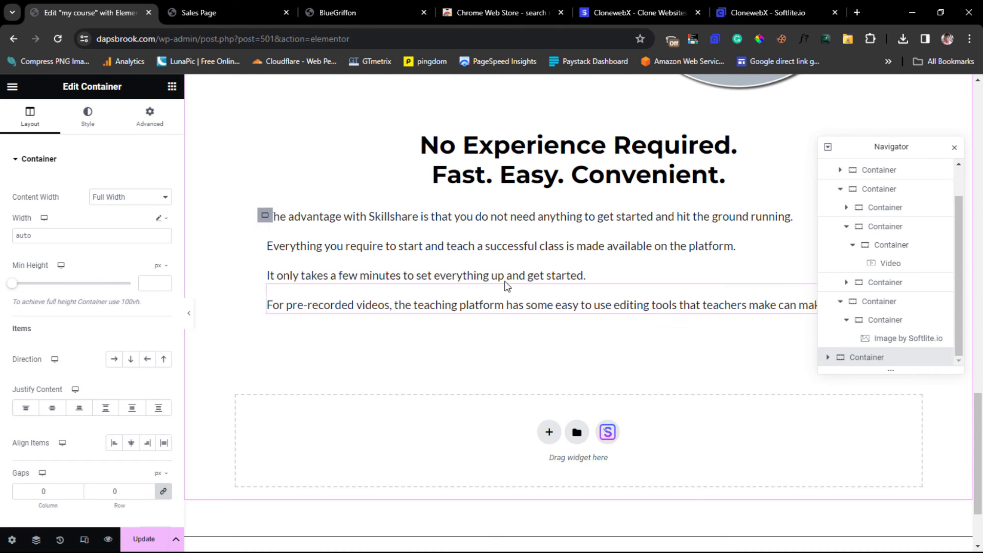
pyautogui.scroll(15, 538, 282)
pyautogui.scroll(3, 537, 283)
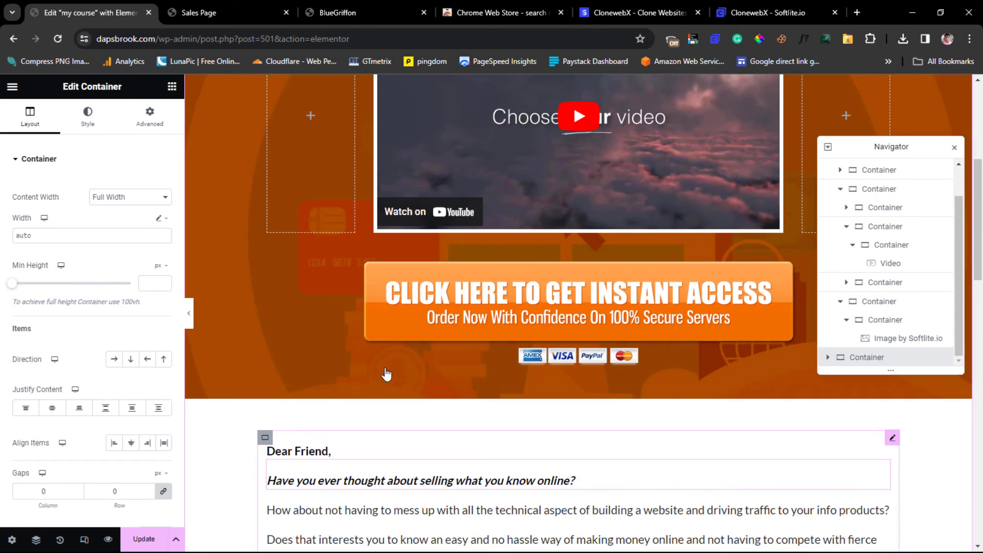
# Step: Update the "my course" page and open its live version in a new browser tab
pyautogui.click(141, 541)
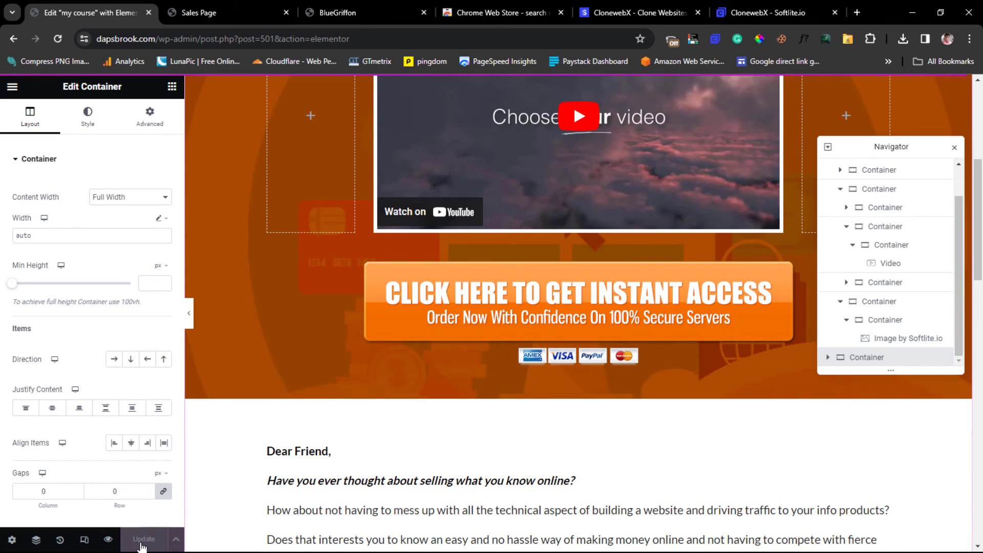
pyautogui.click(13, 87)
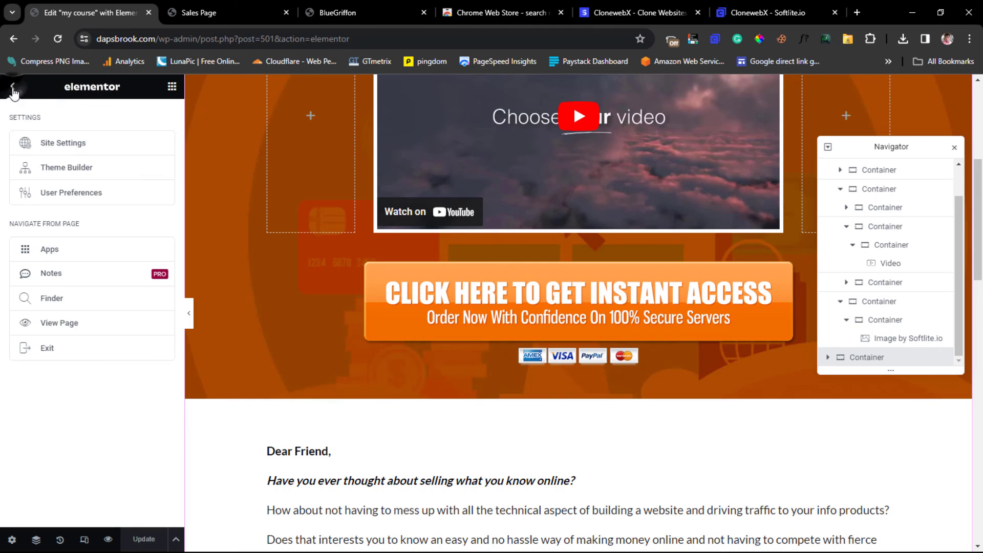
pyautogui.rightClick(64, 328)
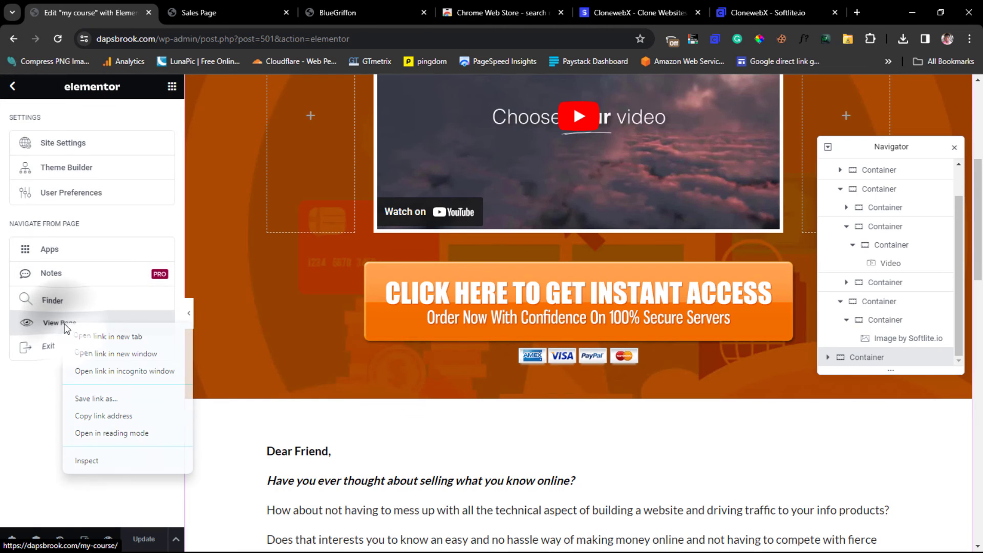
pyautogui.click(87, 336)
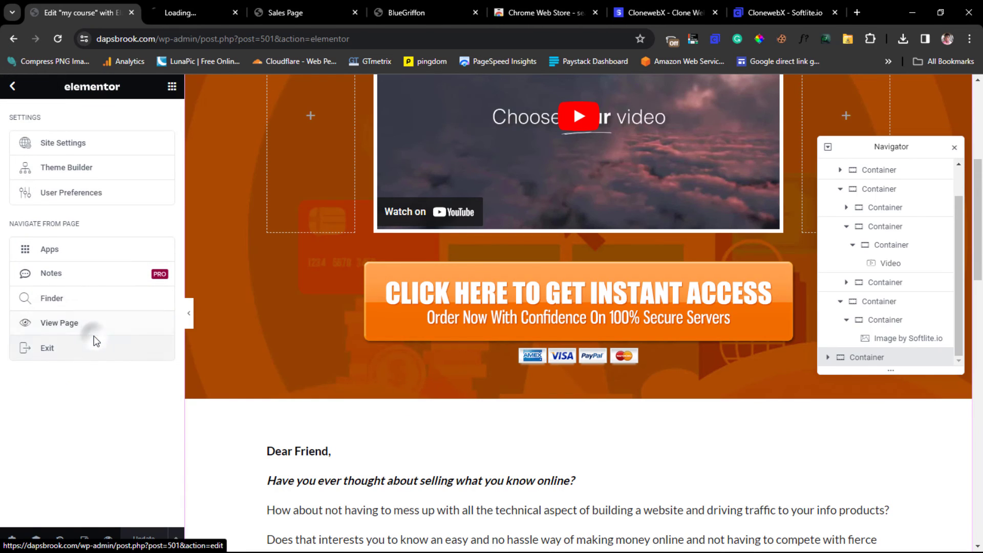
pyautogui.click(188, 15)
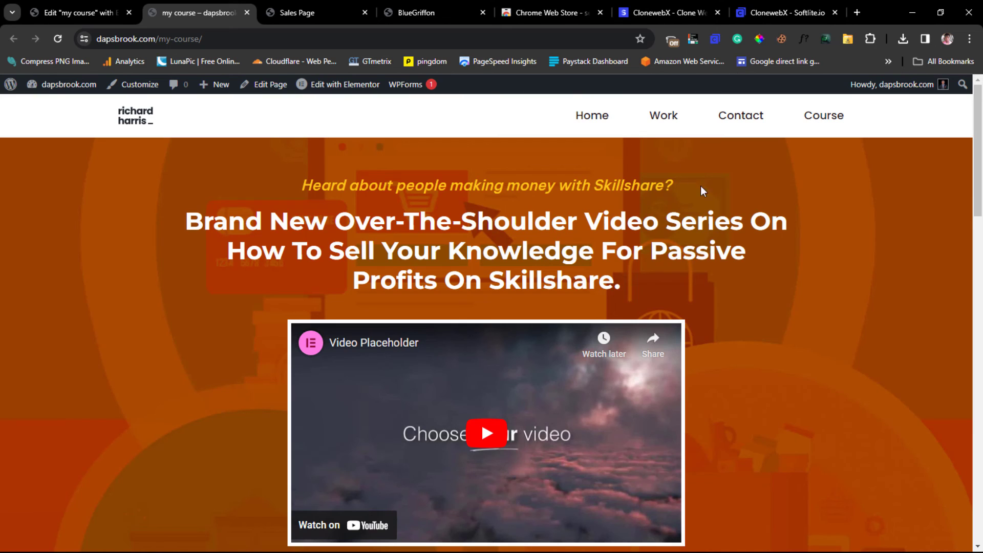
# Step: Look through the published page and compare it with the original sales page linked under Course in the site navigation
pyautogui.scroll(-10, 495, 231)
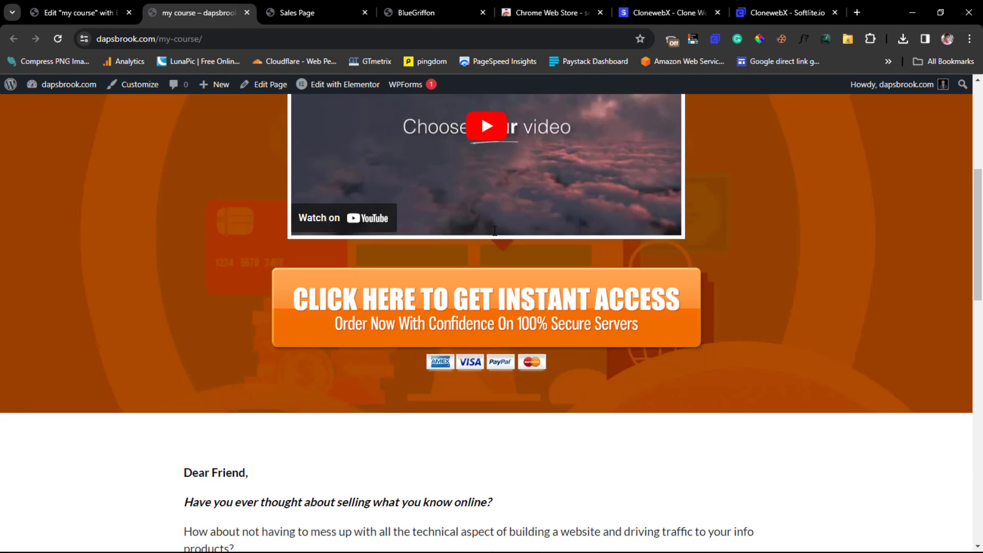
pyautogui.scroll(10, 494, 230)
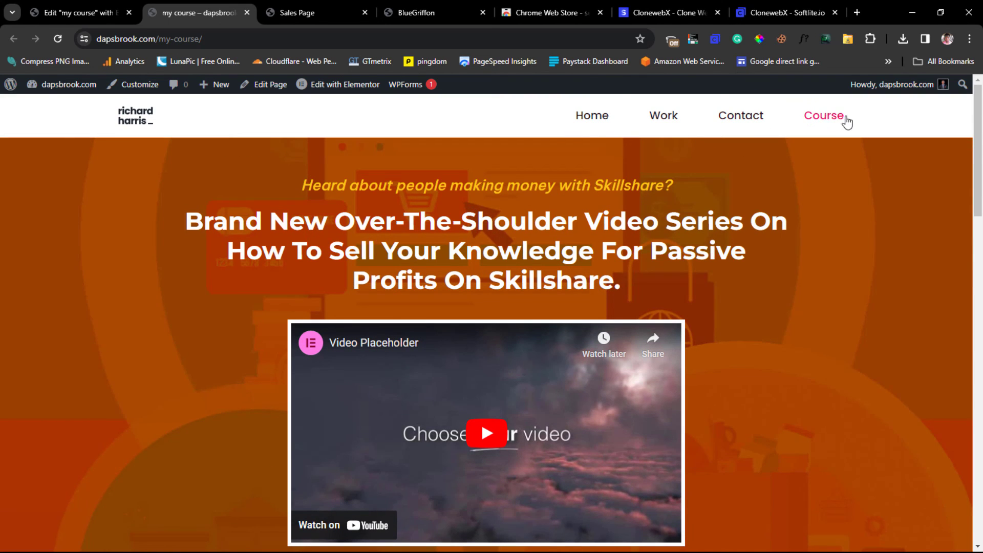
pyautogui.click(829, 119)
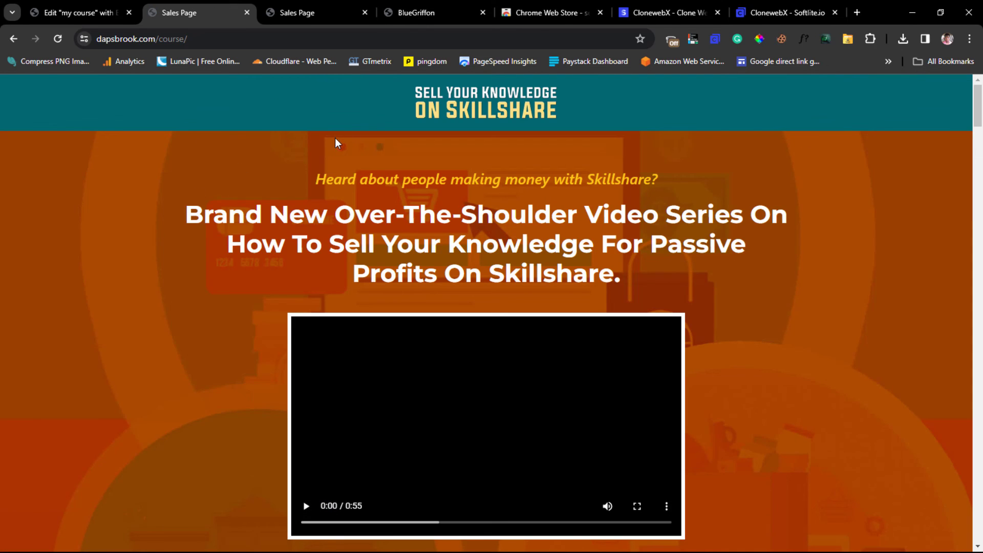
pyautogui.hotkey('alt', 'Left')
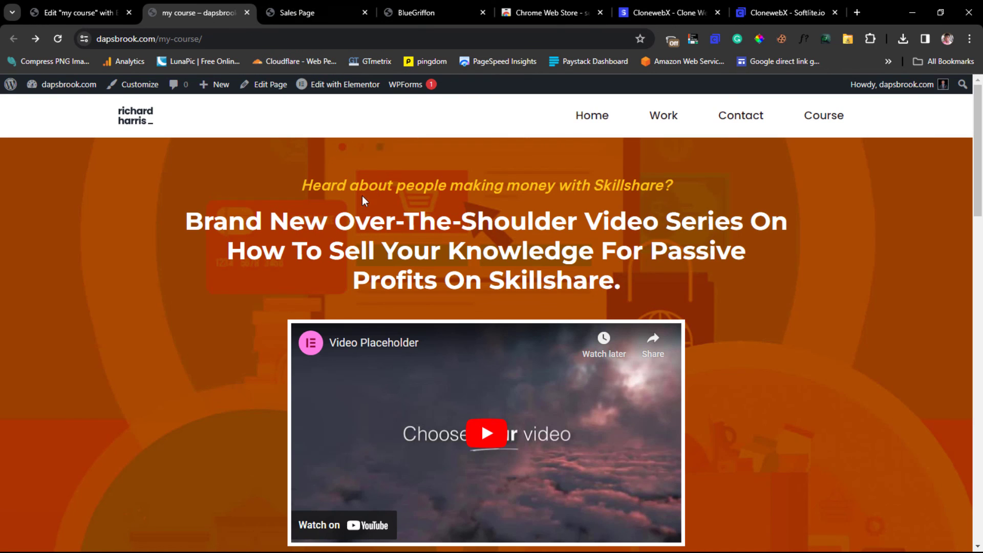
# Step: Switch to the ClonewebX project, select the teal header bar (.clsBg_col1) and widen the selection to its parent, .clsWrapper
pyautogui.click(768, 13)
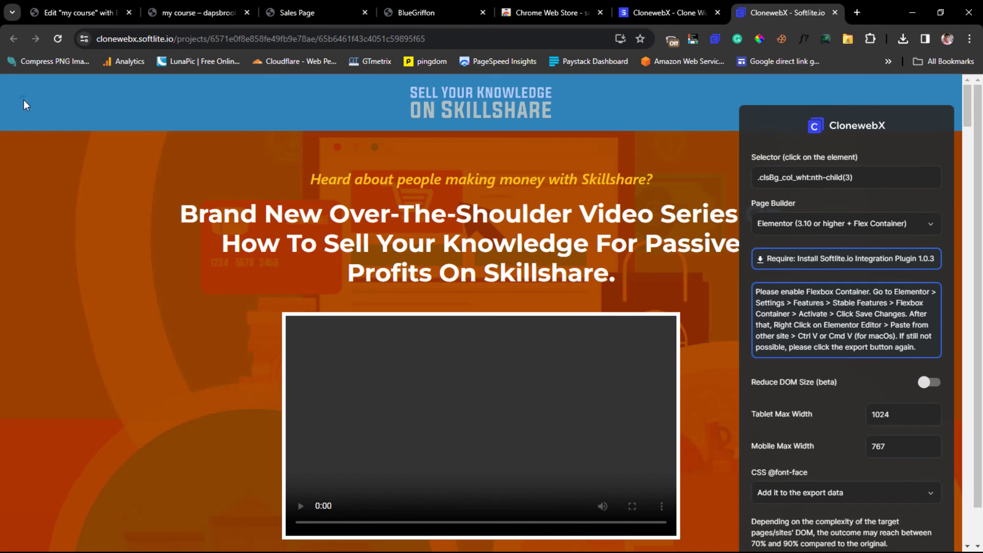
pyautogui.click(24, 101)
pyautogui.click(65, 136)
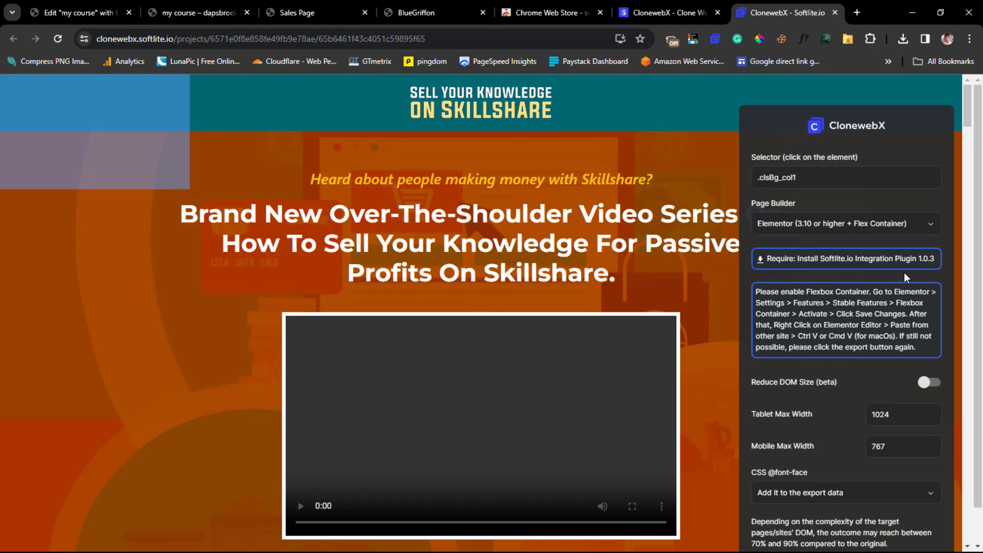
pyautogui.click(771, 177)
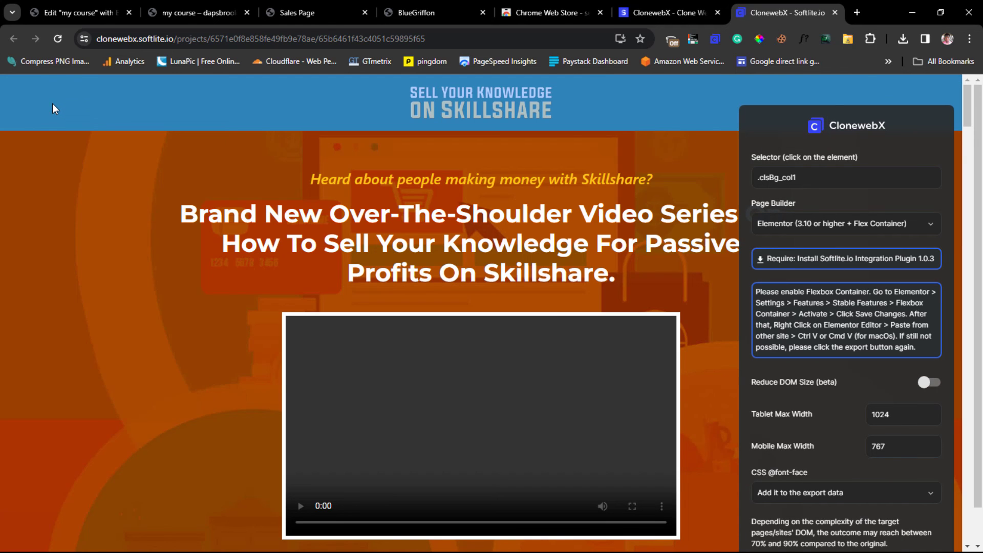
pyautogui.click(53, 104)
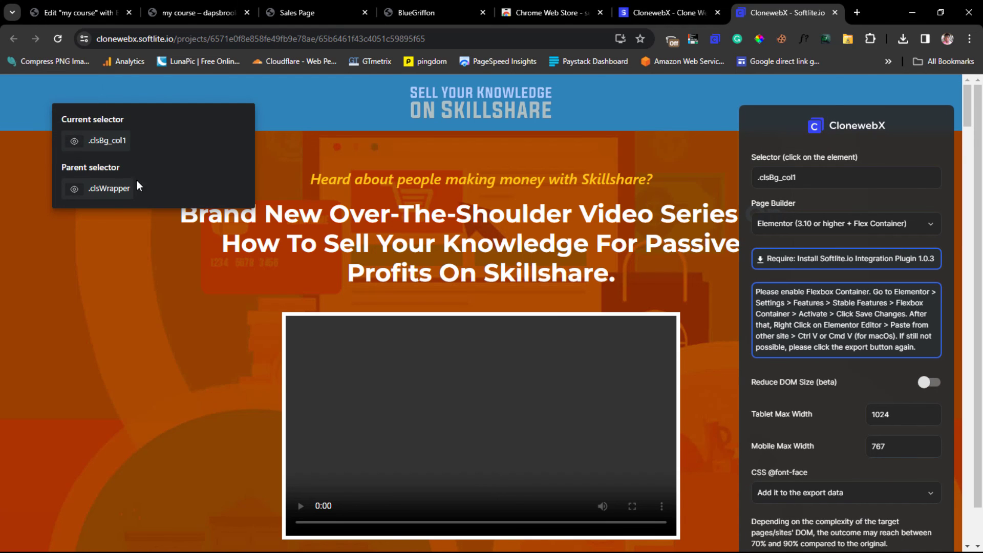
pyautogui.click(105, 189)
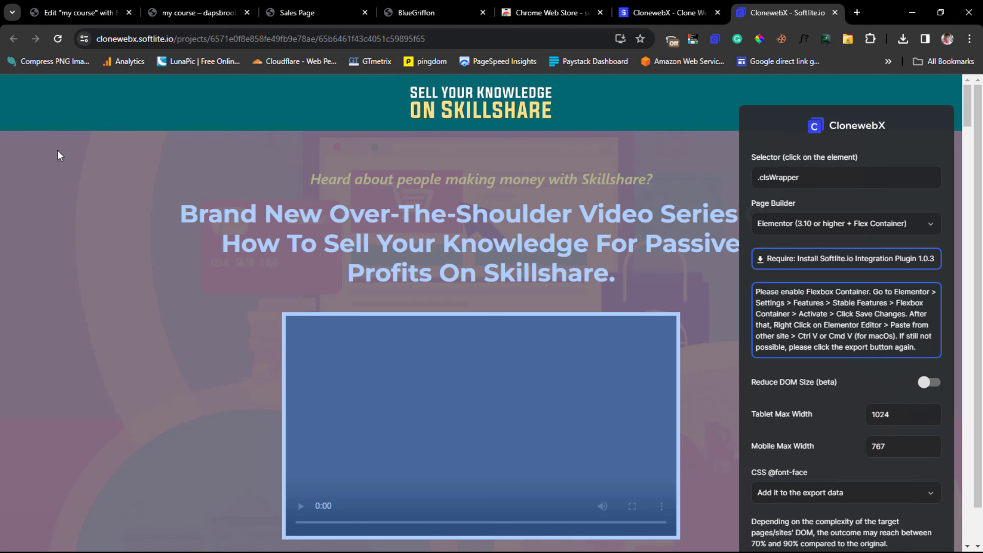